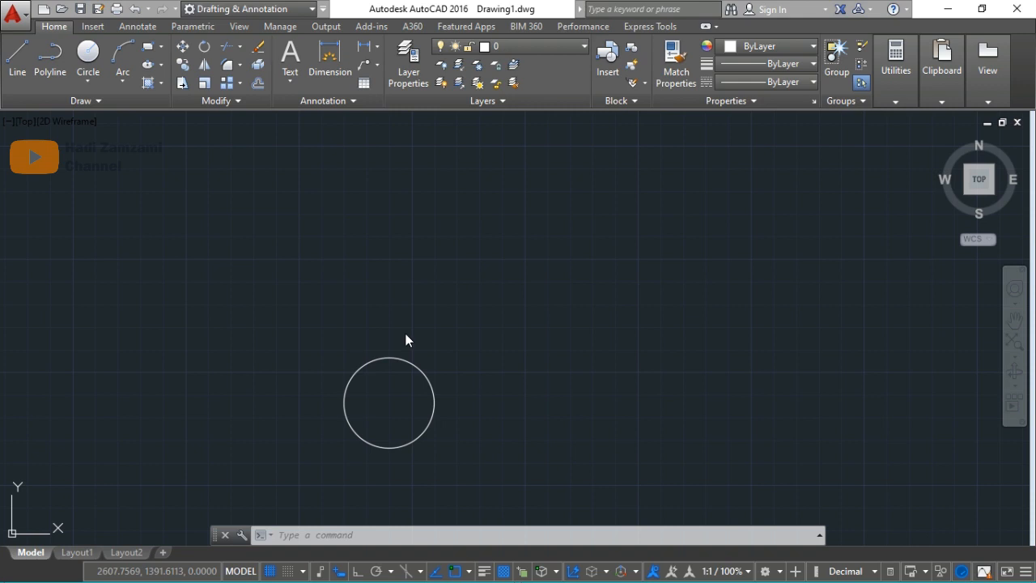
click(416, 321)
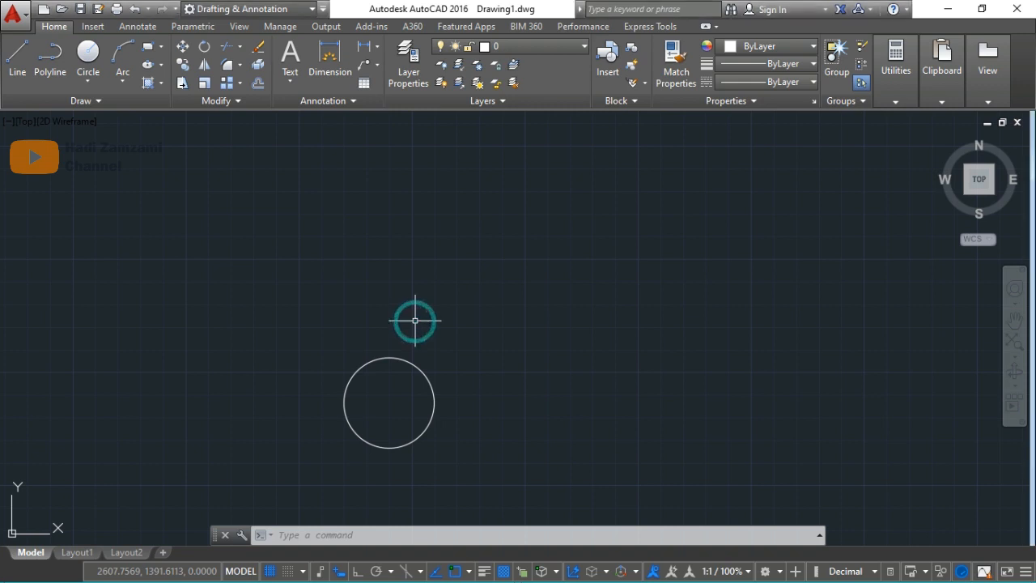
text(cop)
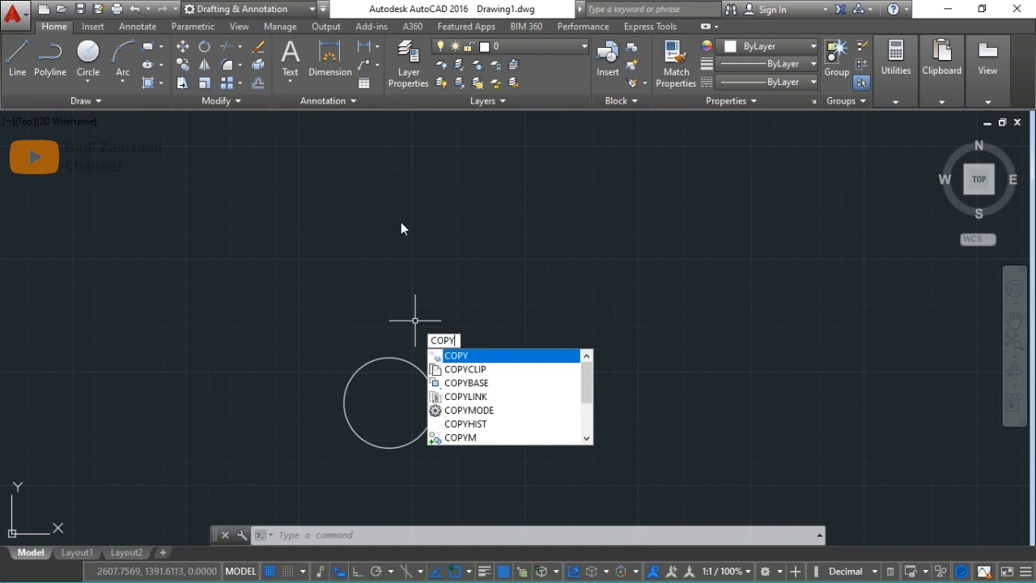
key(Return)
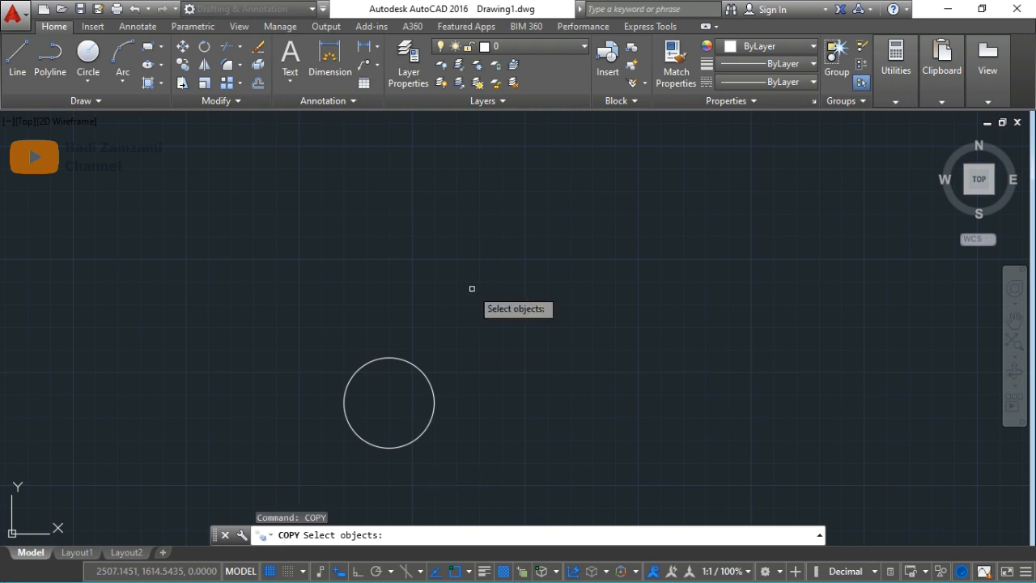
key(Escape)
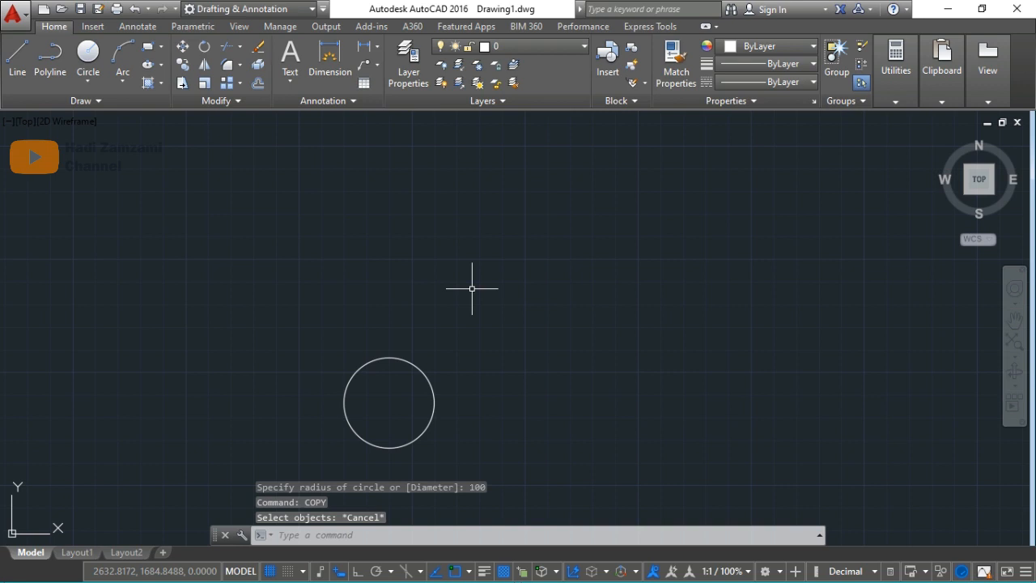
text(co)
key(Return)
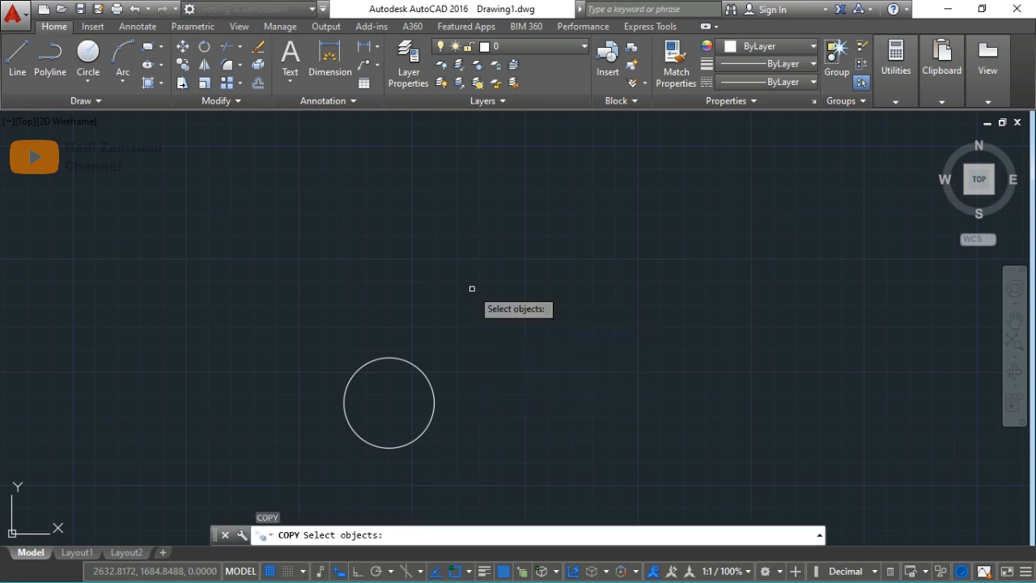
key(Escape)
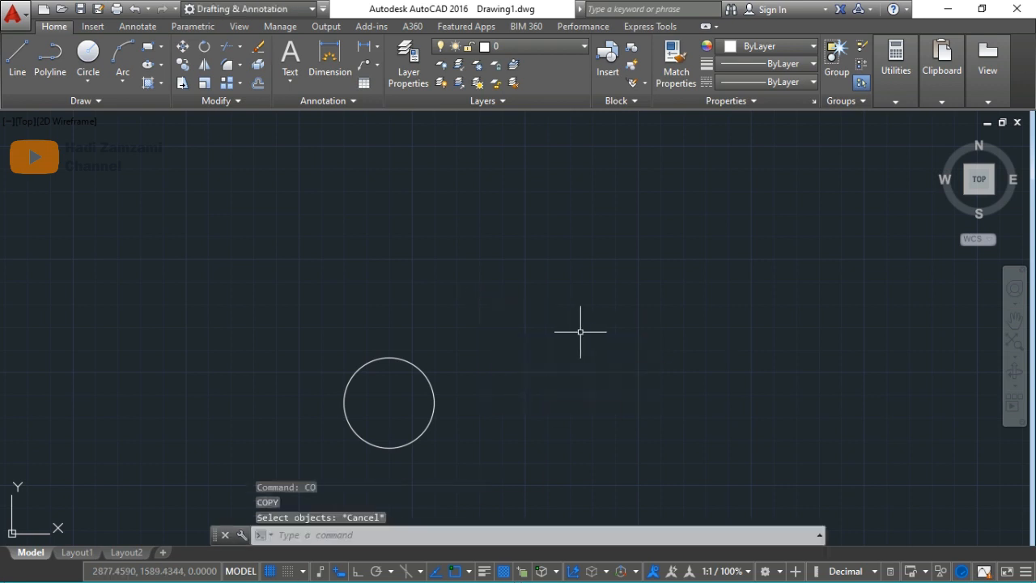
key(Escape)
key(Escape)
key(Escape)
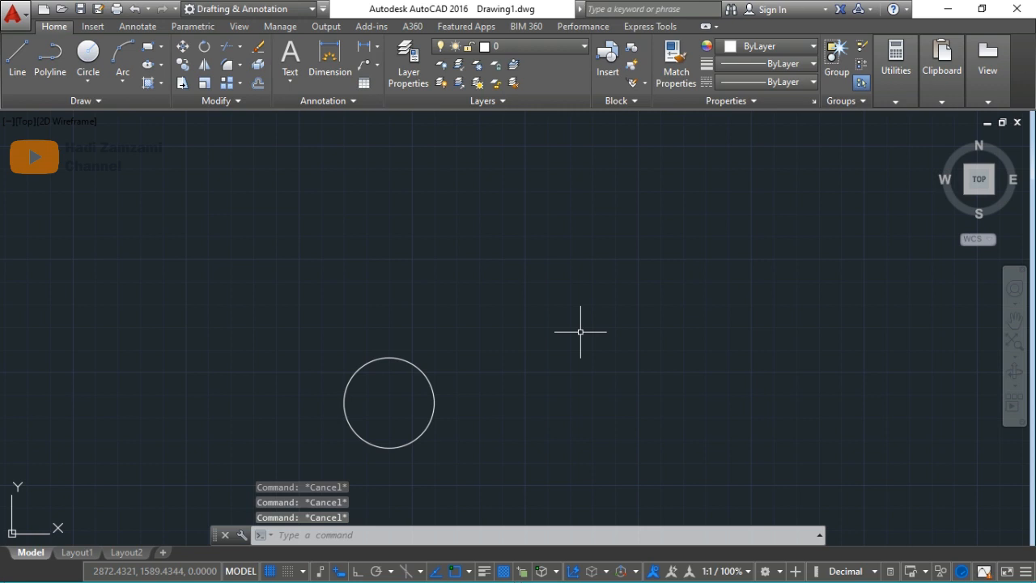
text(co)
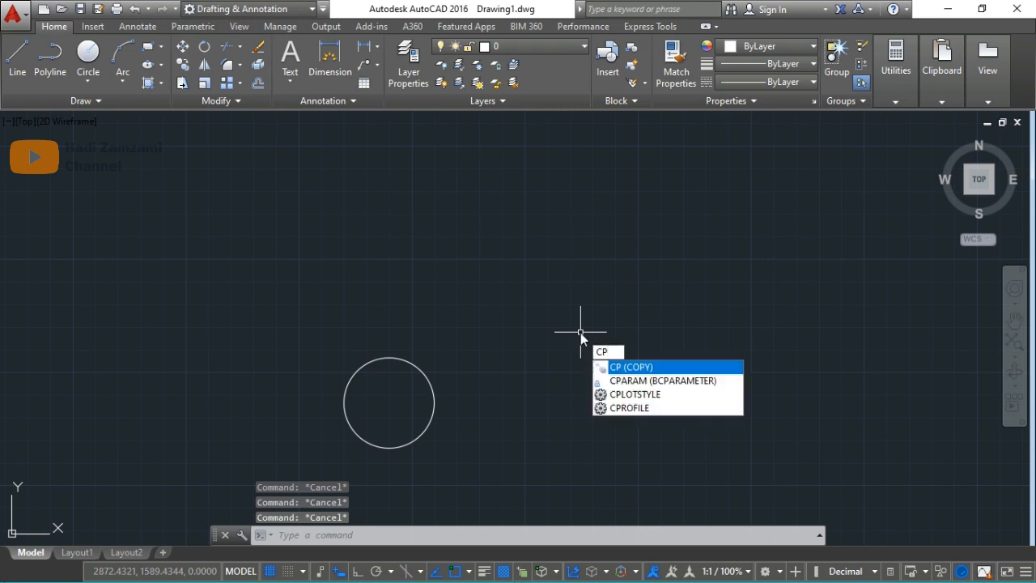
key(Return)
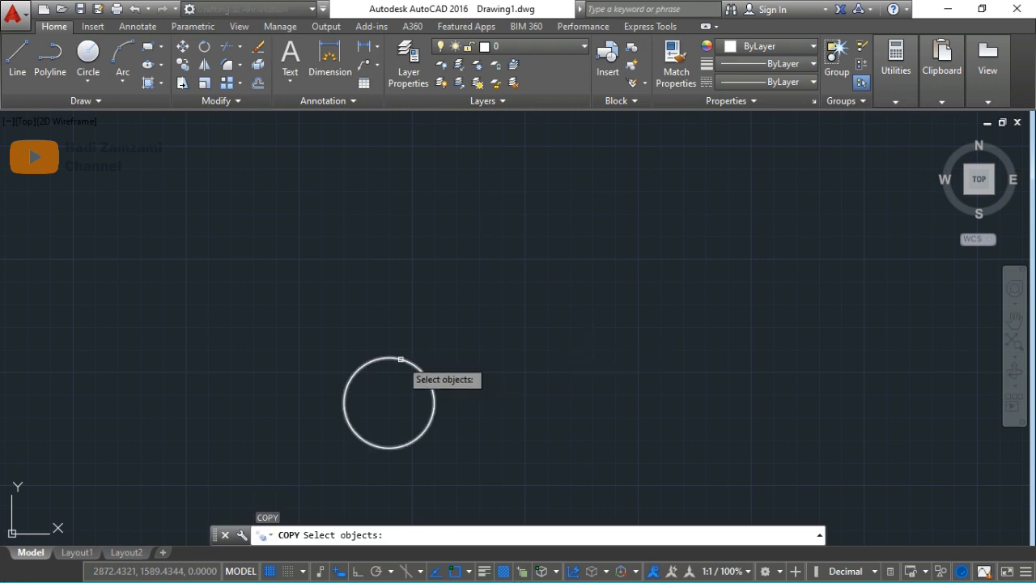
key(Escape)
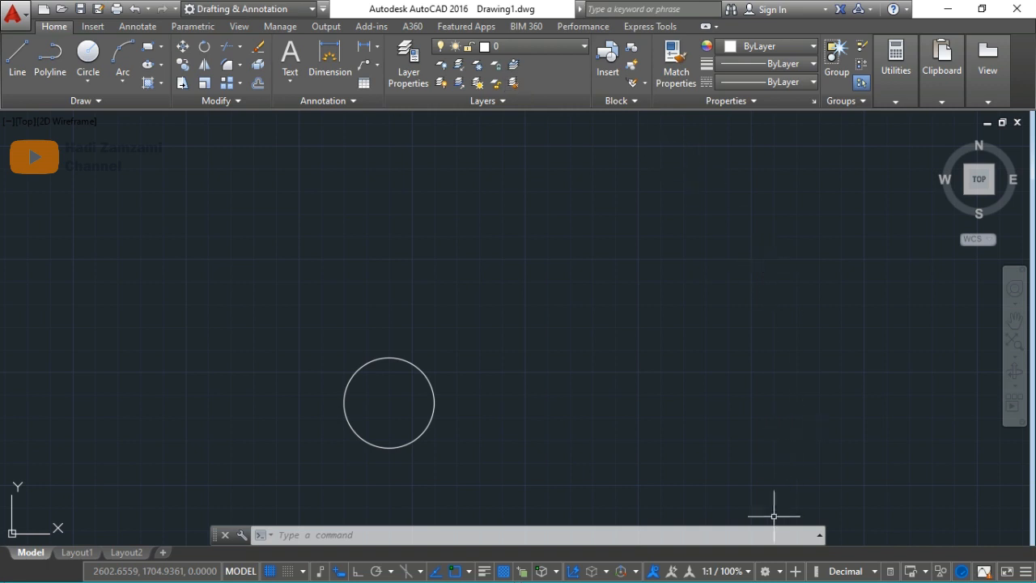
Set the workspace to Drafting & Annotation
click(779, 571)
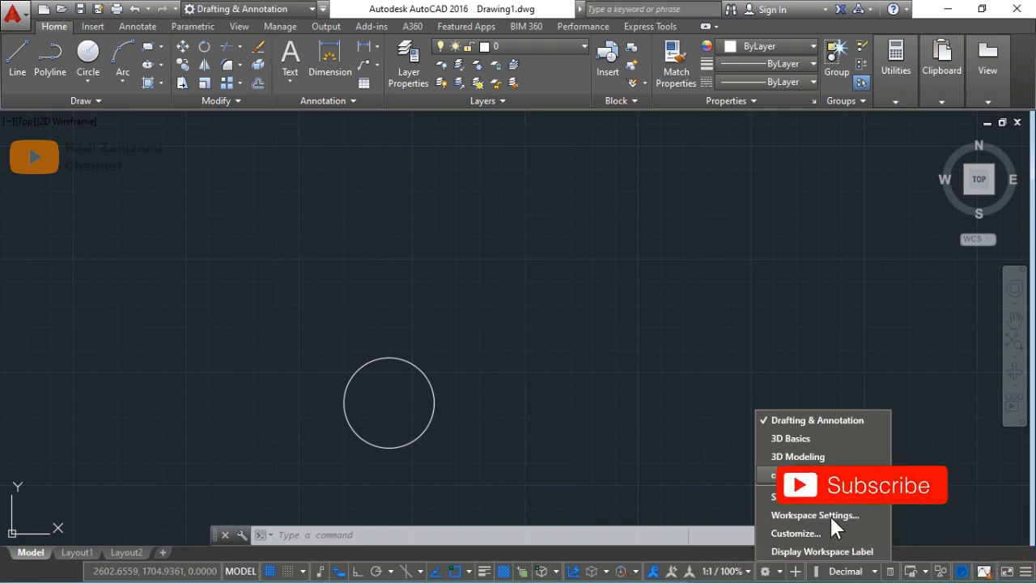
click(782, 422)
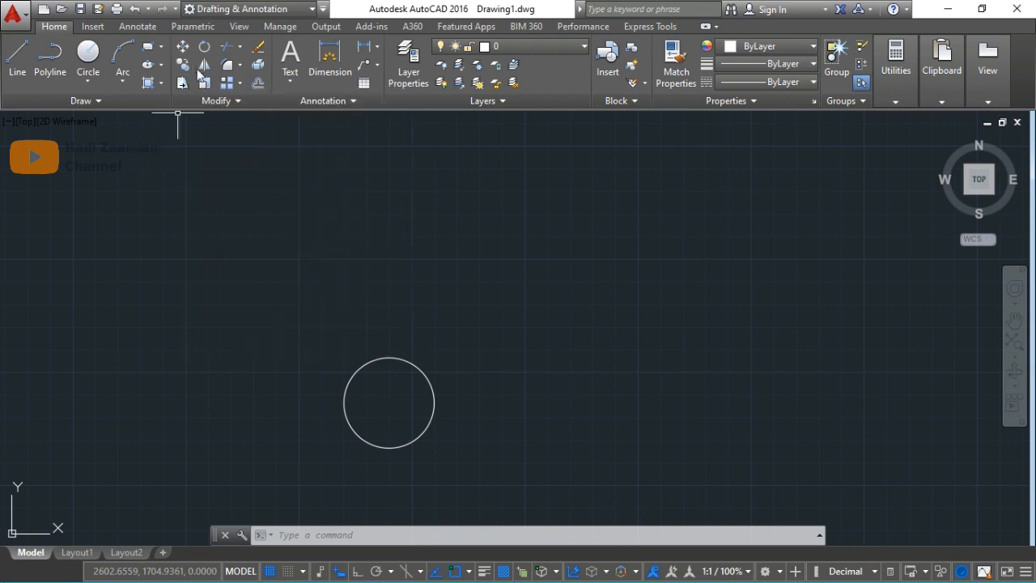
Copy the circle 500 units horizontally to the right with Ortho on, using its right quadrant as the base point
click(184, 71)
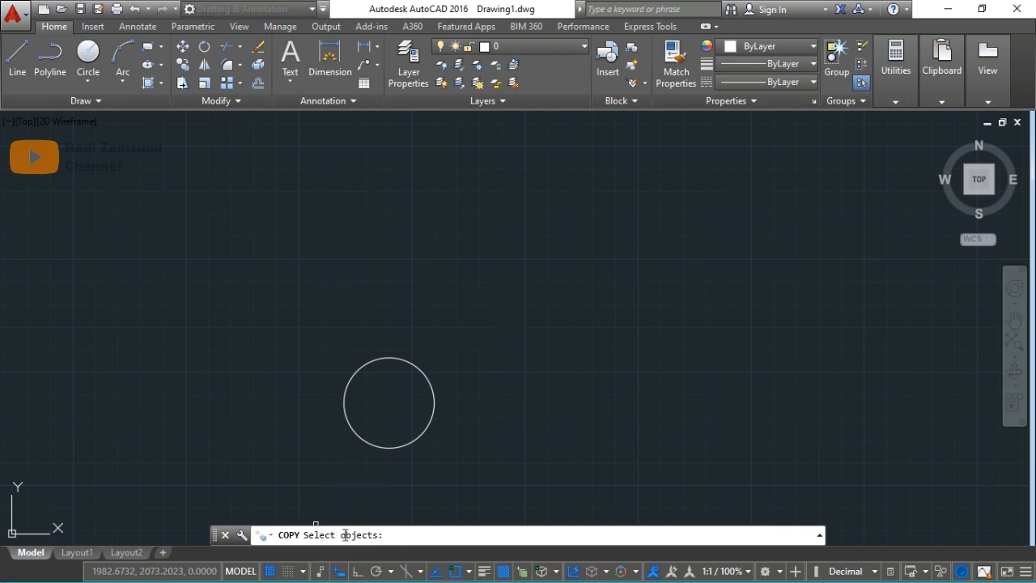
click(409, 360)
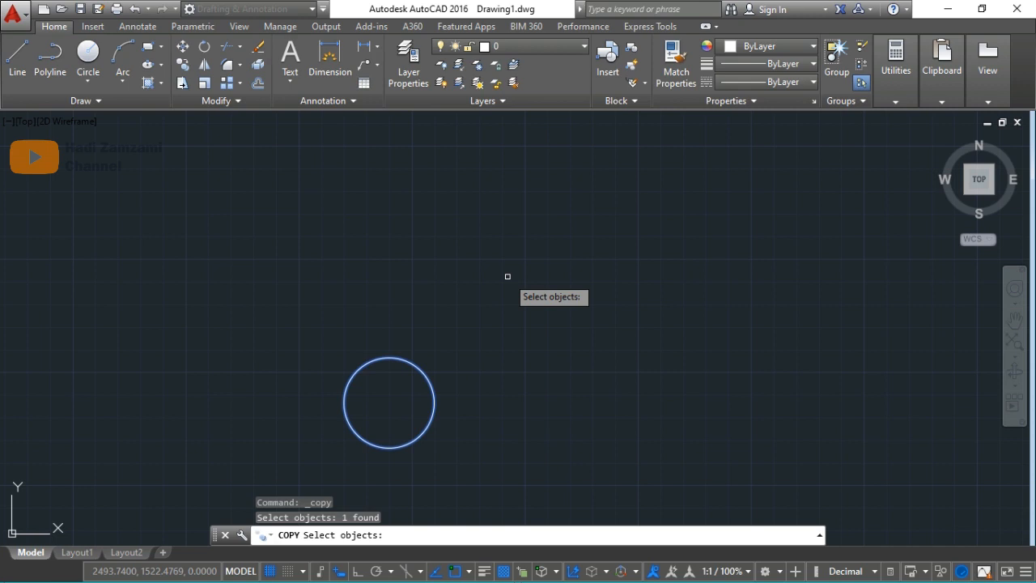
key(Return)
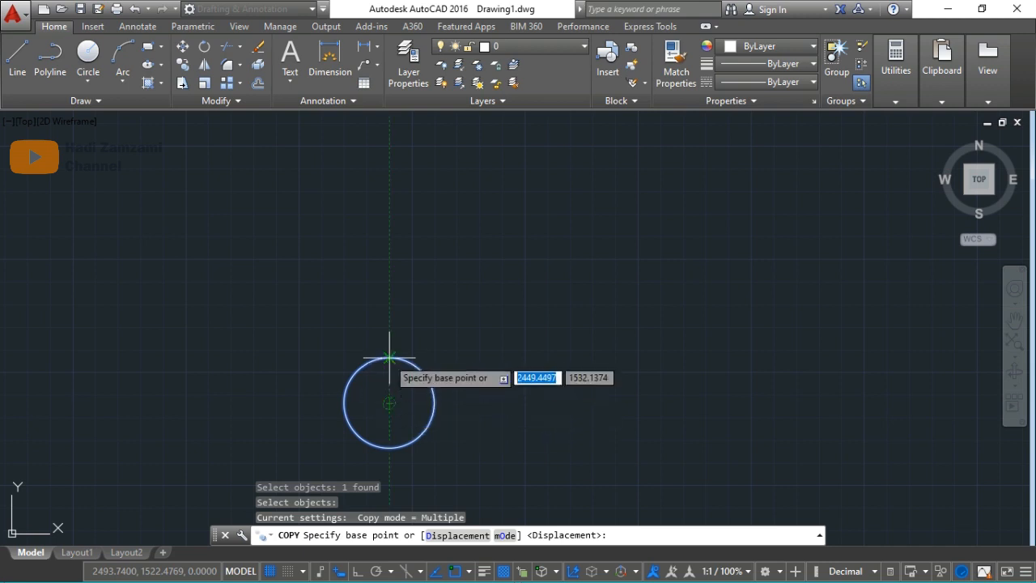
shift+right_click(405, 312)
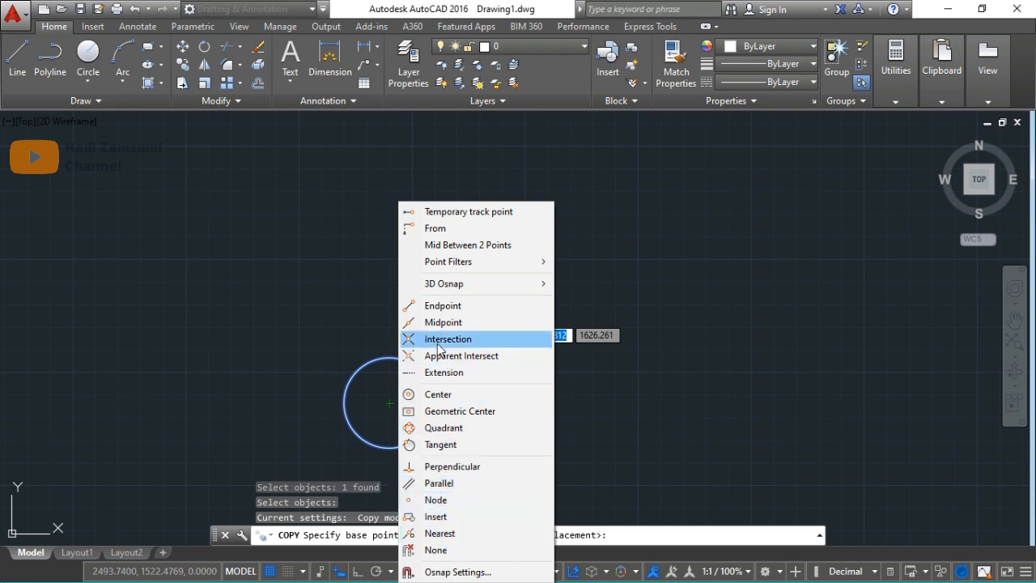
click(443, 427)
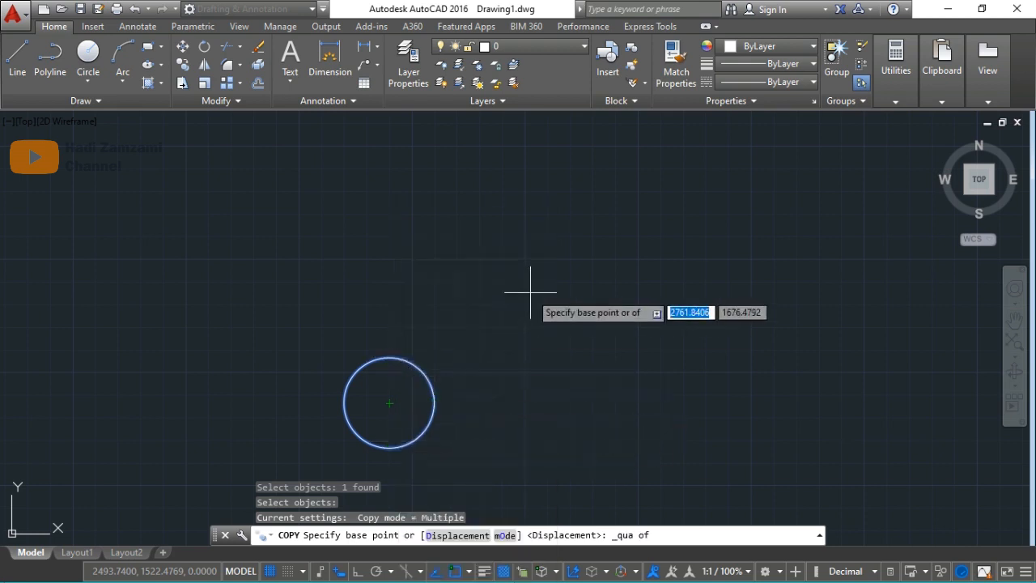
click(434, 403)
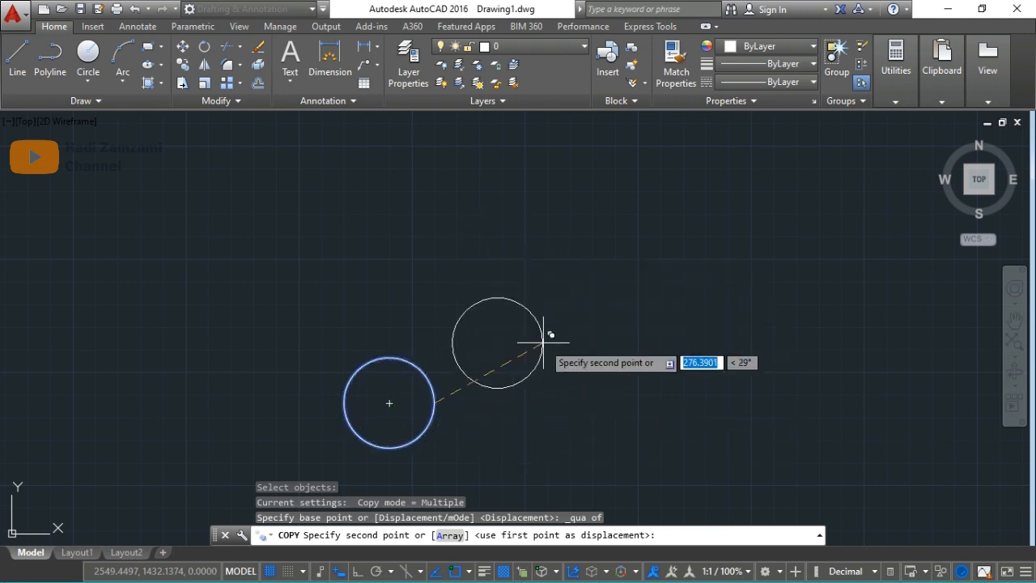
key(F8)
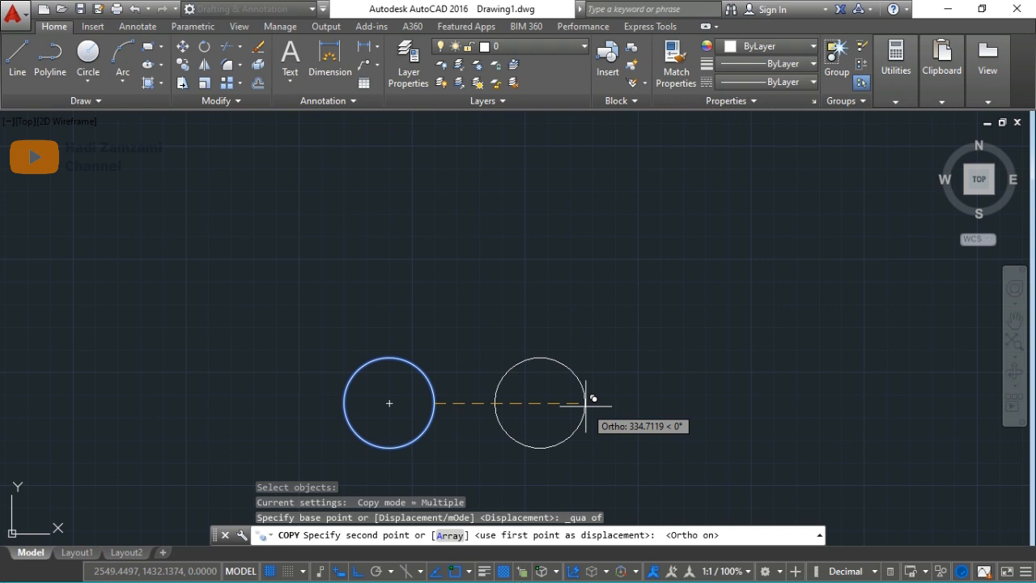
text(3)
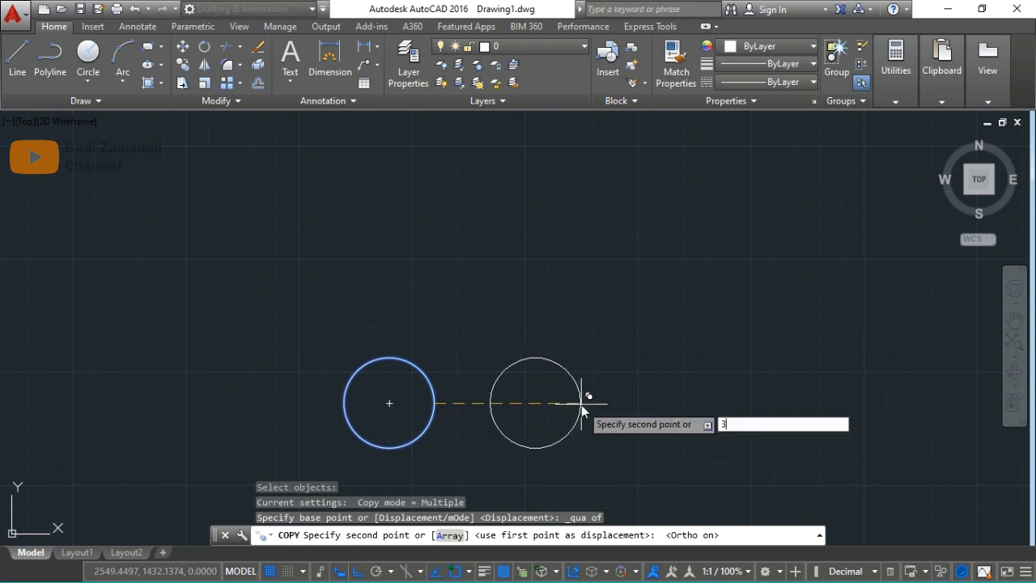
text(0)
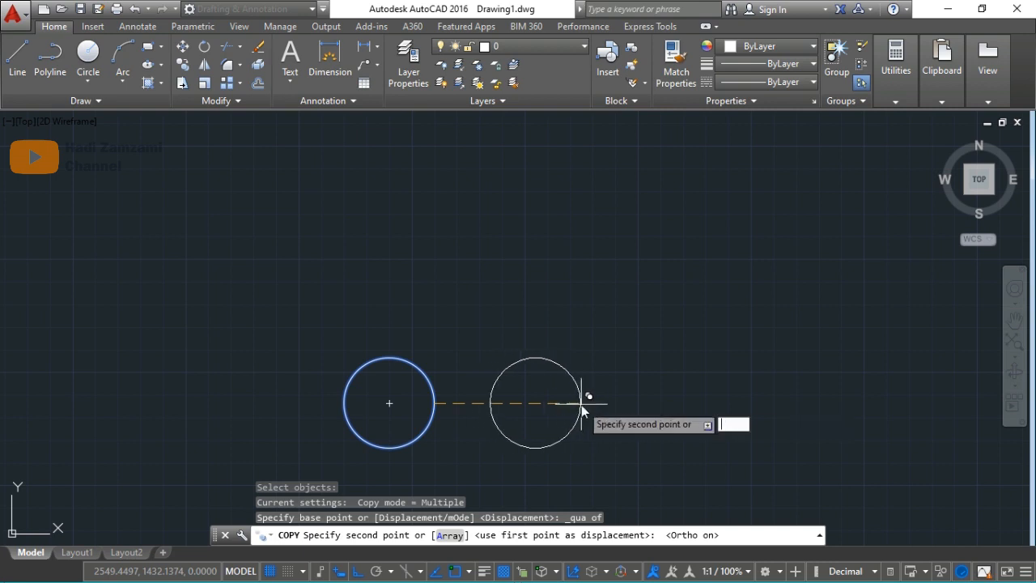
text(0)
key(Return)
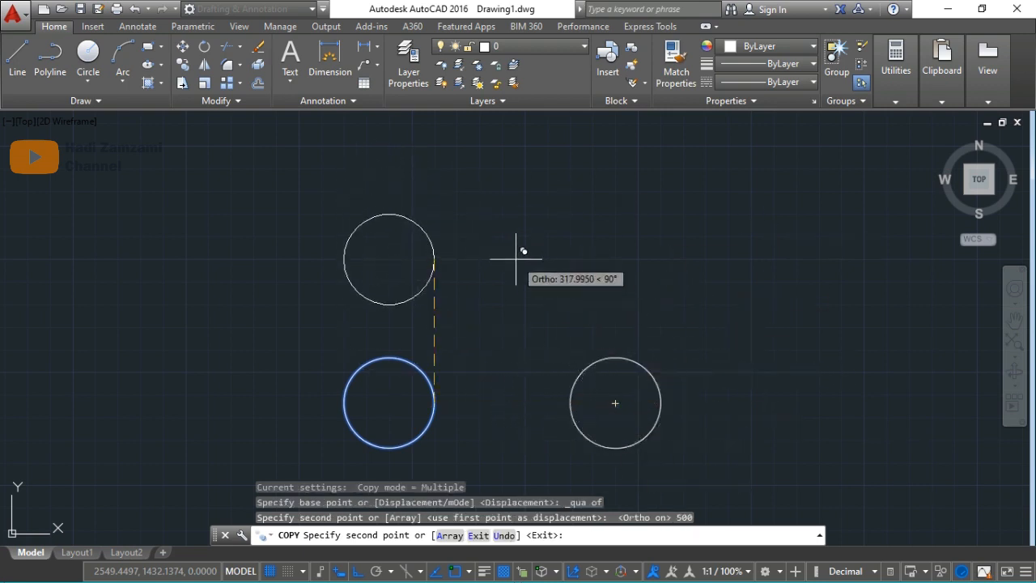
key(Return)
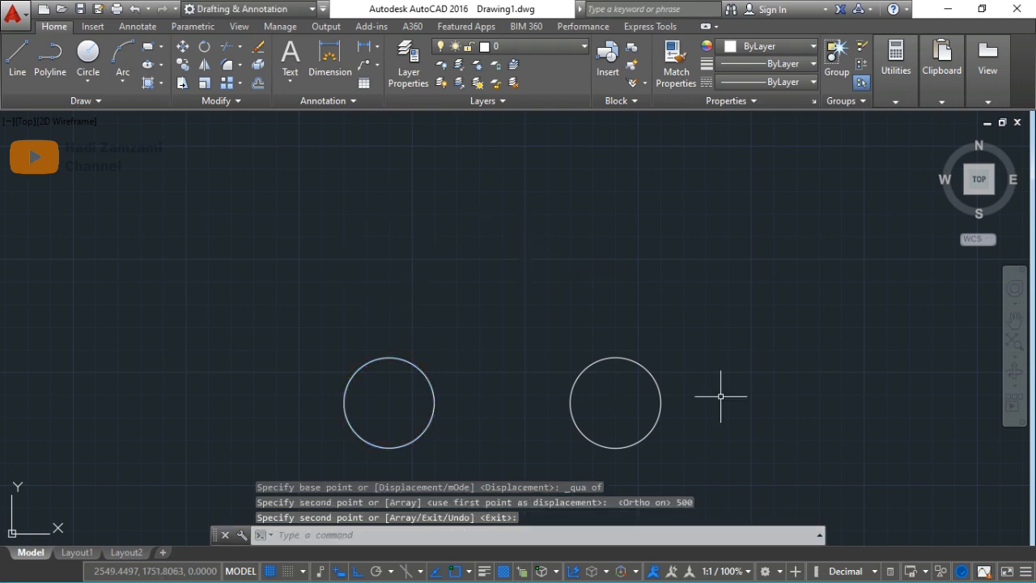
drag(414, 410, 442, 397)
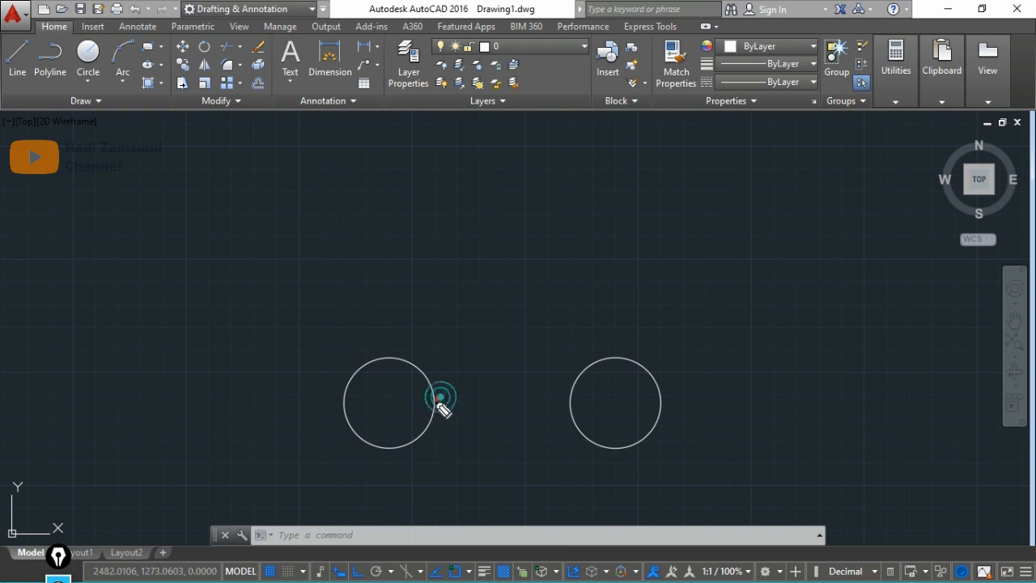
mouse_move(440, 400)
mouse_down()
mouse_move(429, 413)
mouse_move(440, 412)
mouse_up()
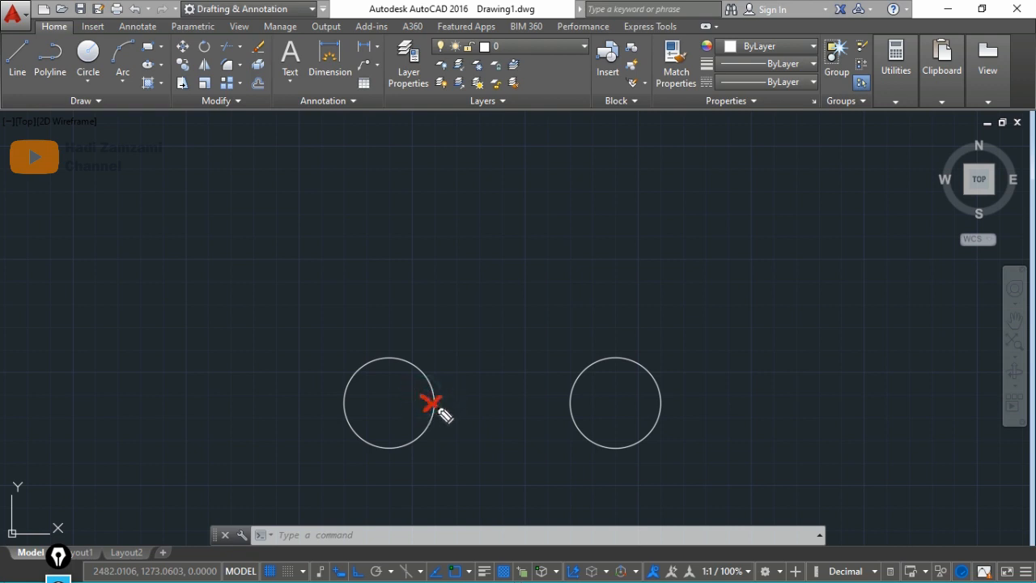
drag(664, 398, 651, 407)
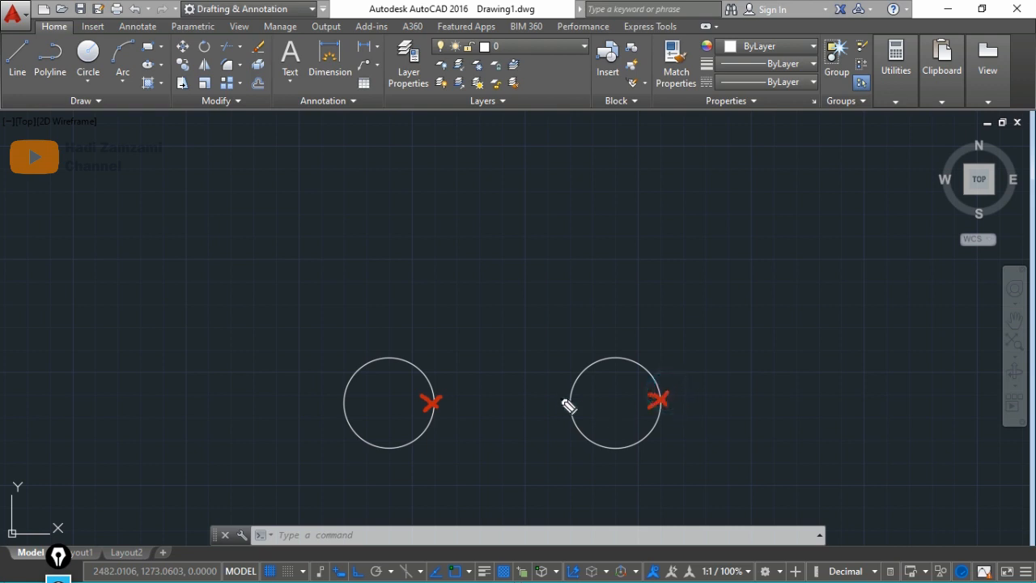
drag(441, 409, 666, 405)
mouse_move(479, 322)
mouse_down()
mouse_move(499, 331)
mouse_move(494, 361)
mouse_move(476, 358)
mouse_up()
drag(530, 324, 540, 328)
drag(577, 315, 578, 329)
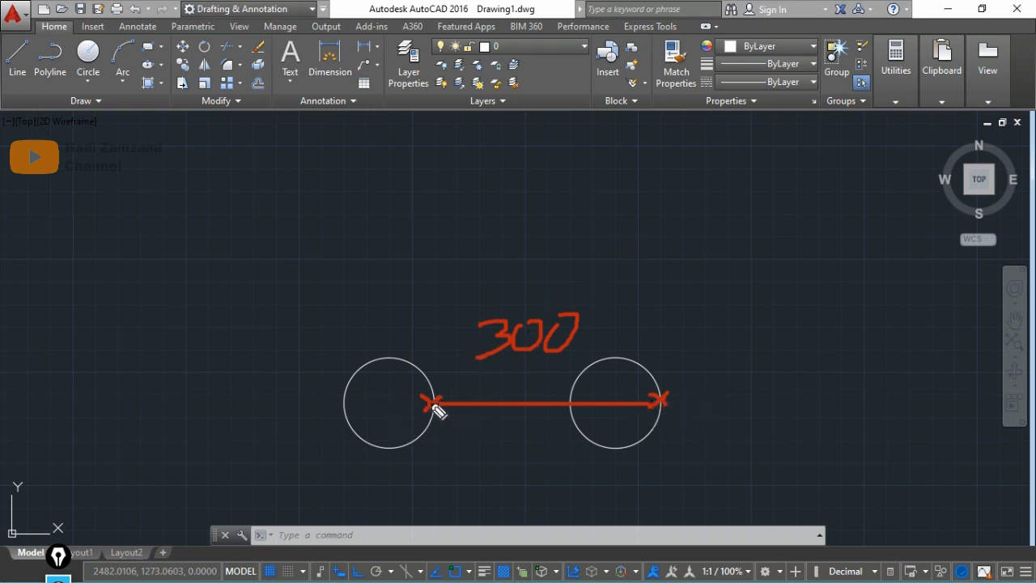
drag(435, 370, 451, 380)
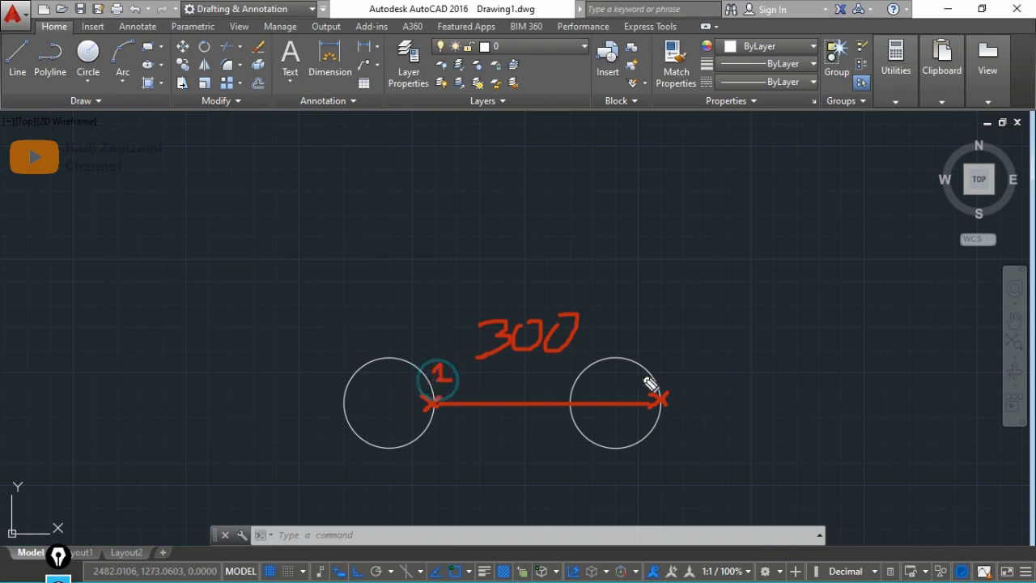
drag(668, 367, 685, 379)
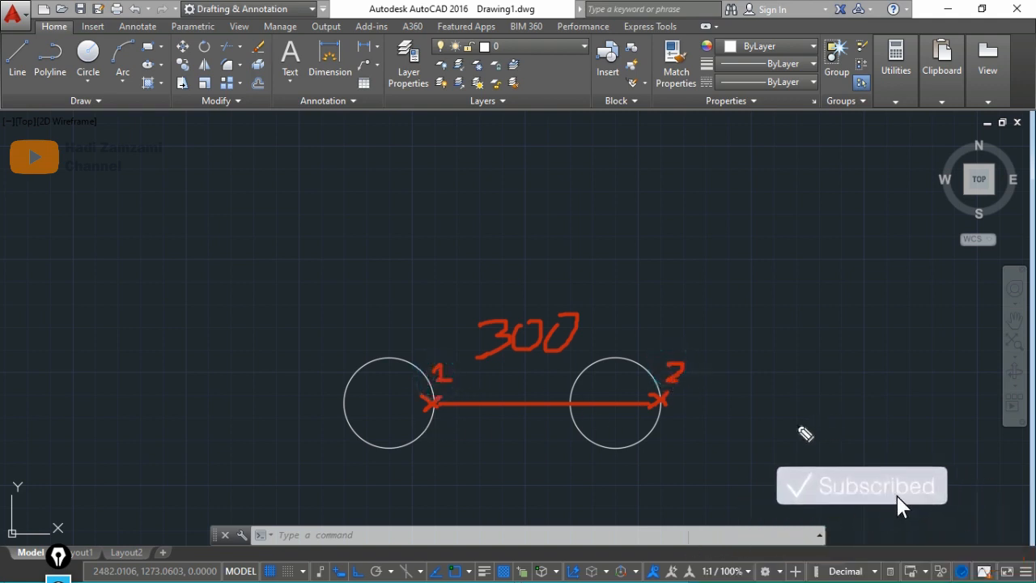
key(ctrl+shift+7)
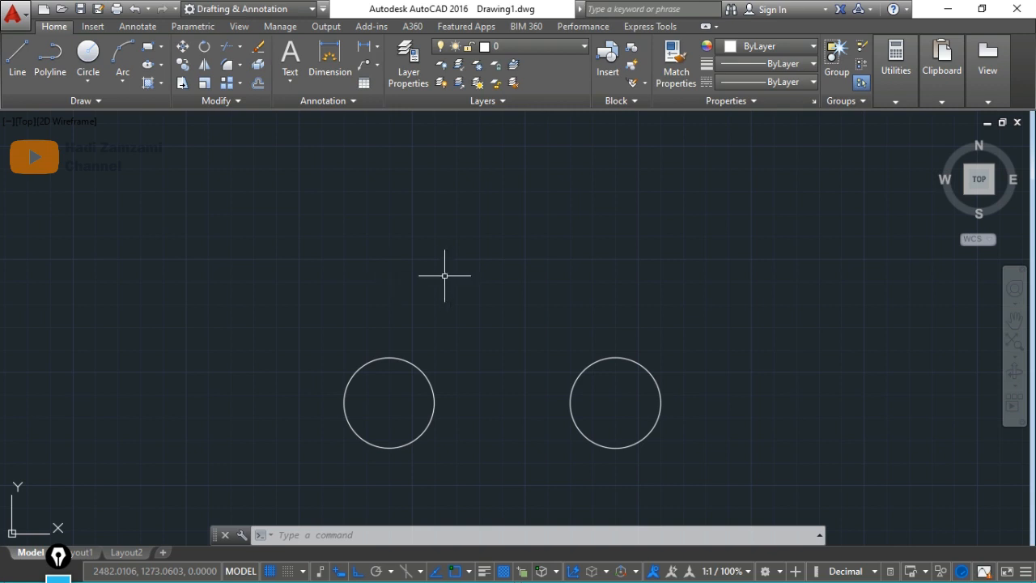
Place a freehand copy of the original circle above it, slightly offset to the right
click(393, 357)
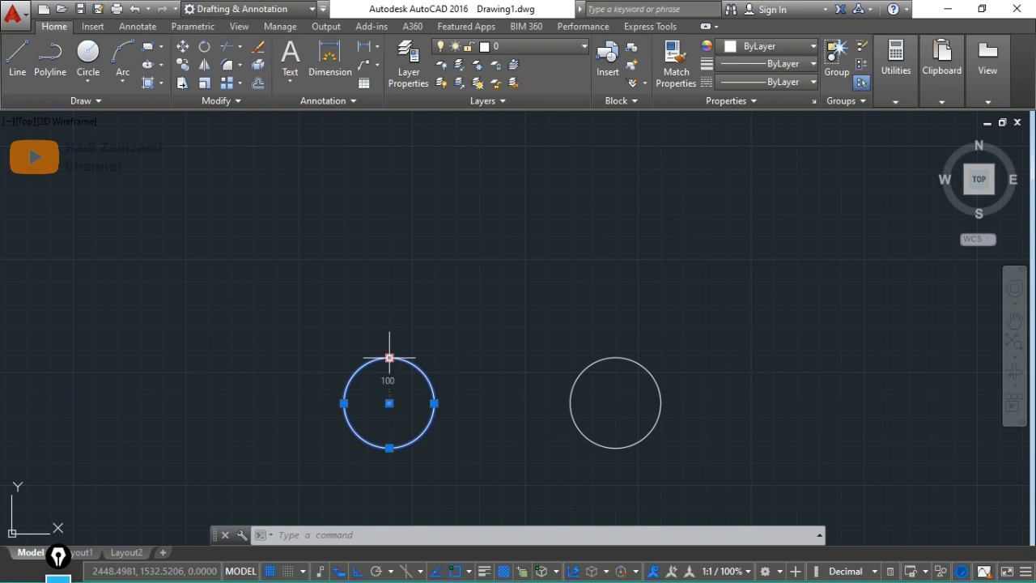
drag(390, 357, 403, 155)
right_drag(404, 155, 405, 156)
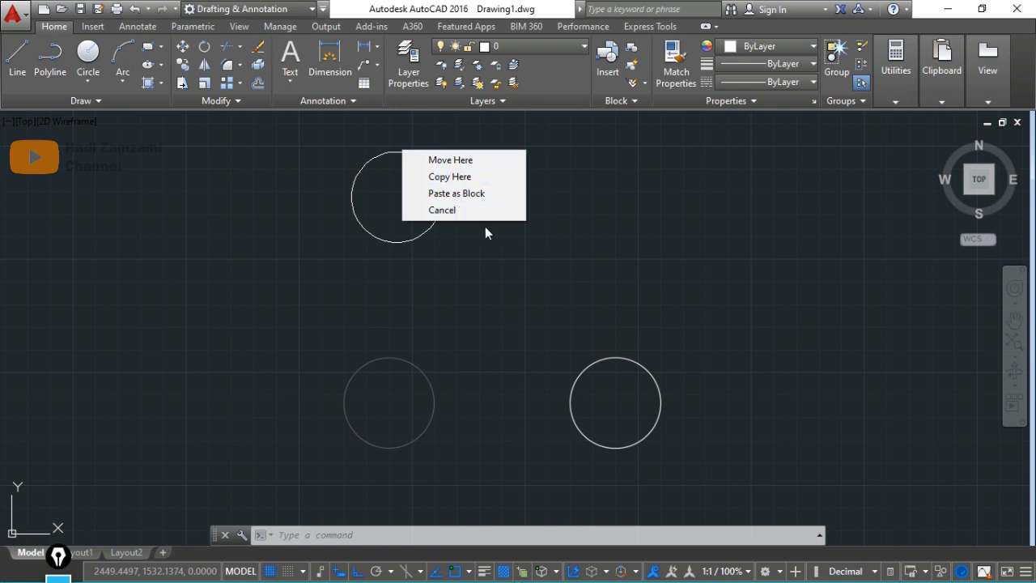
click(474, 179)
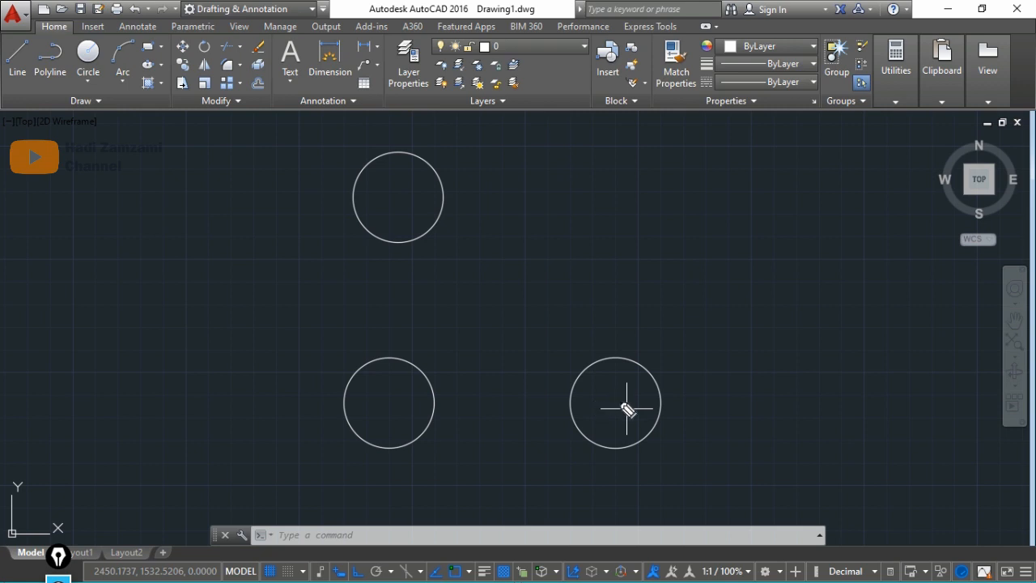
mouse_move(619, 403)
mouse_down()
mouse_move(891, 414)
mouse_move(860, 426)
mouse_up()
click(819, 364)
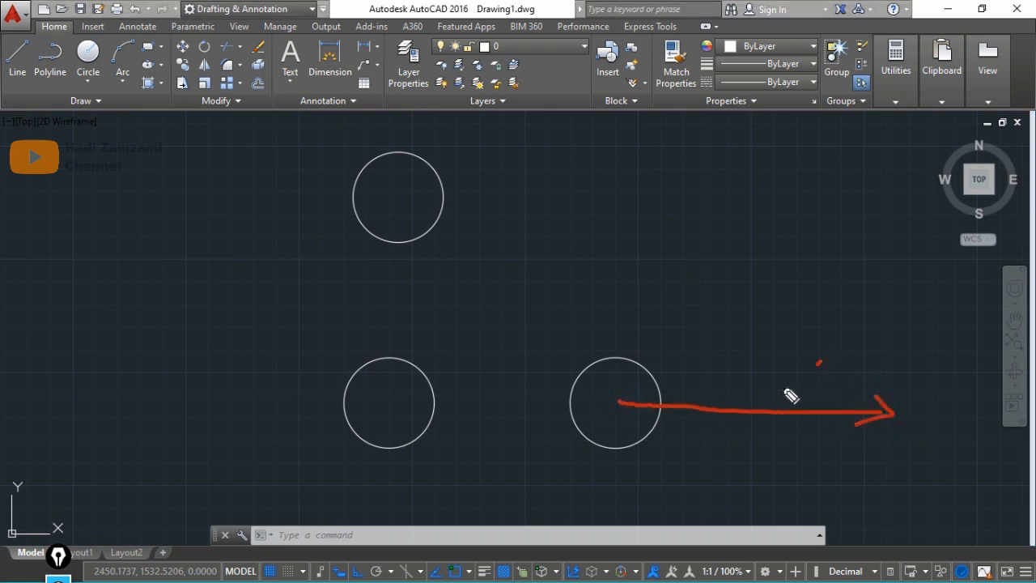
drag(786, 390, 765, 396)
drag(783, 365, 827, 406)
mouse_move(617, 403)
mouse_down()
mouse_move(610, 208)
mouse_move(666, 215)
mouse_up()
drag(638, 251, 638, 296)
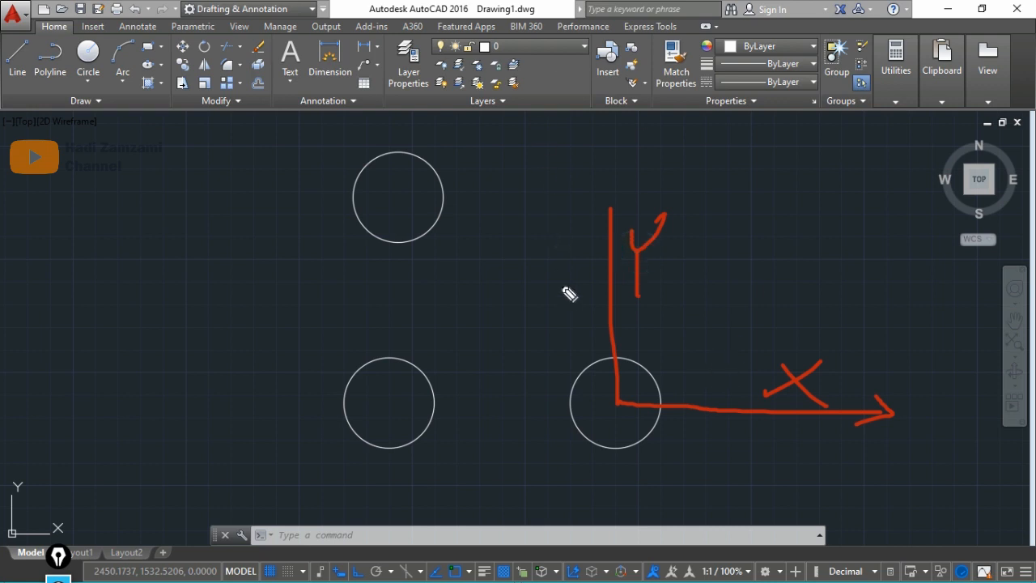
mouse_move(700, 248)
mouse_down()
mouse_move(702, 277)
mouse_move(708, 254)
mouse_move(756, 256)
mouse_up()
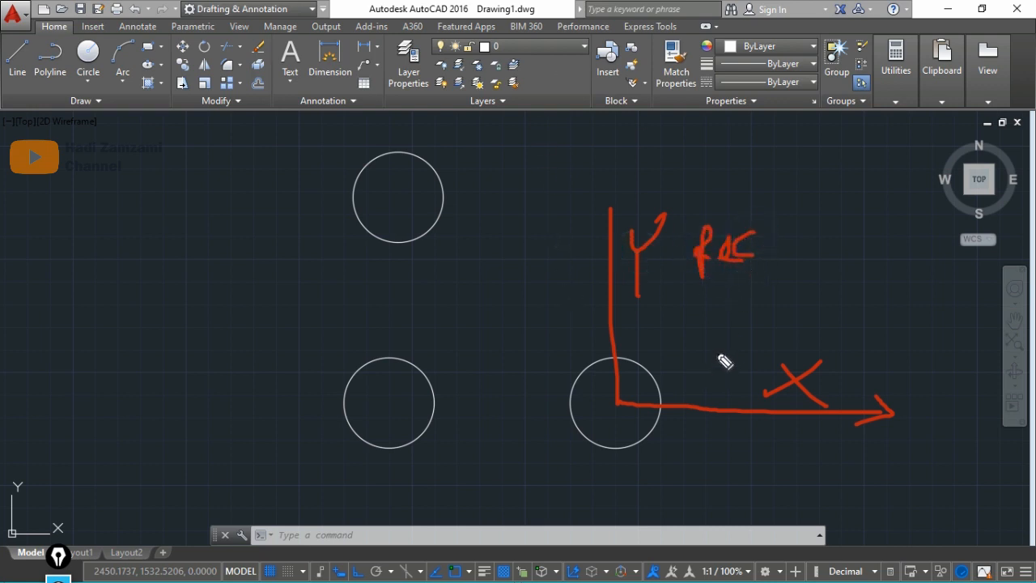
key(ctrl+shift+7)
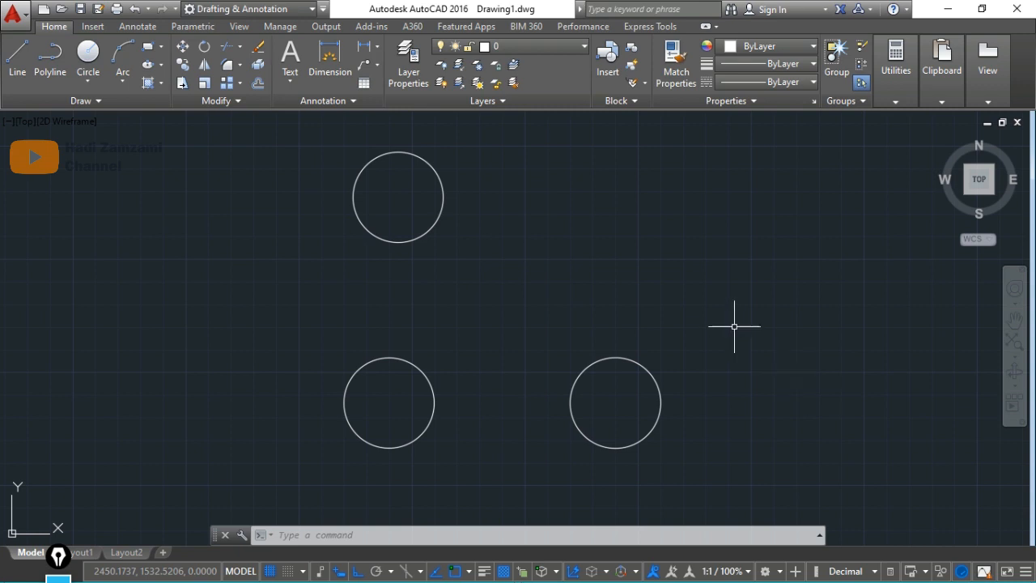
Copy the lower-right circle from its center as a horizontal array of 5 items spaced 300 units to the right, with Ortho on
text(ct )
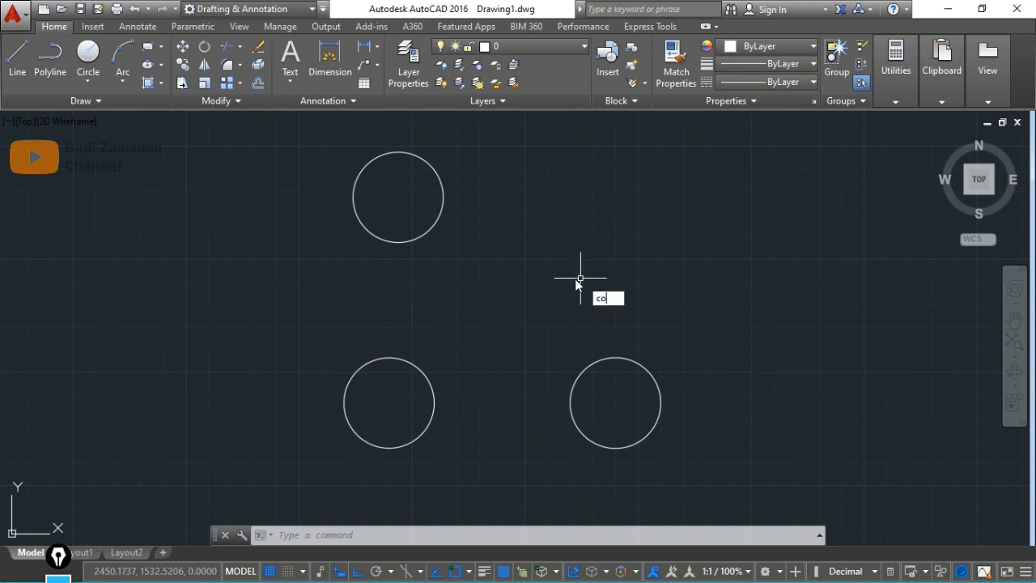
text(o)
key(Return)
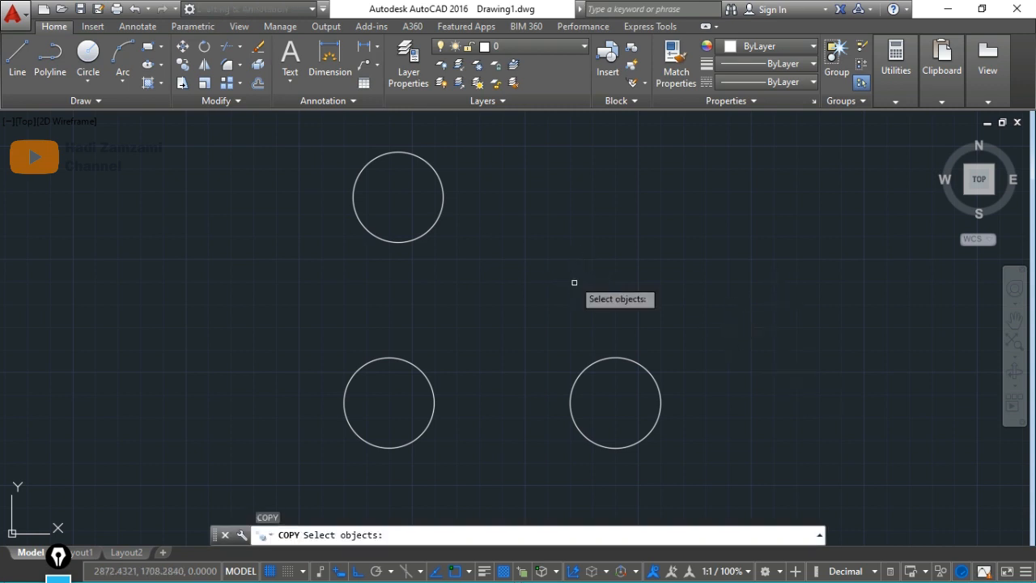
click(610, 358)
key(Return)
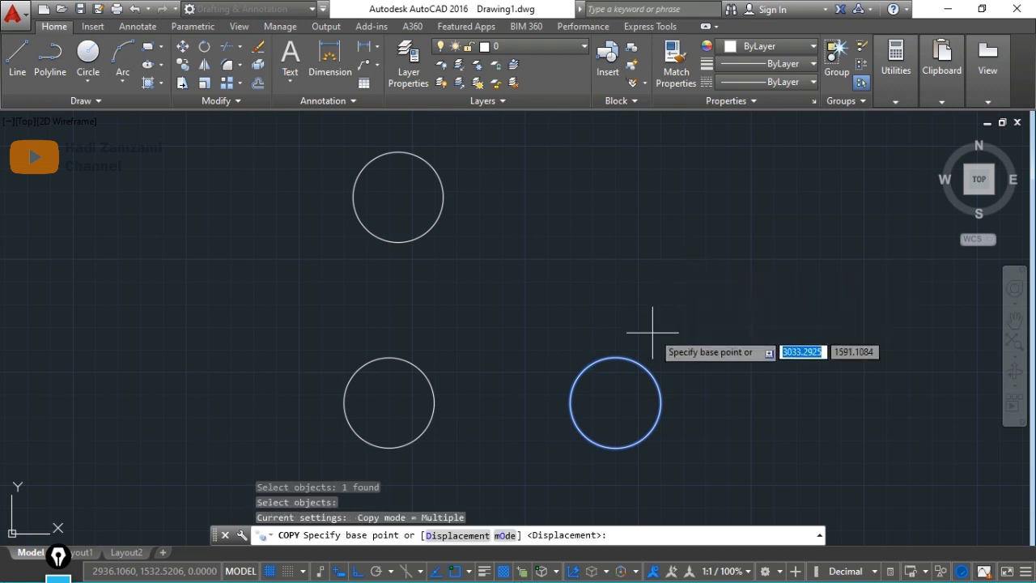
click(615, 402)
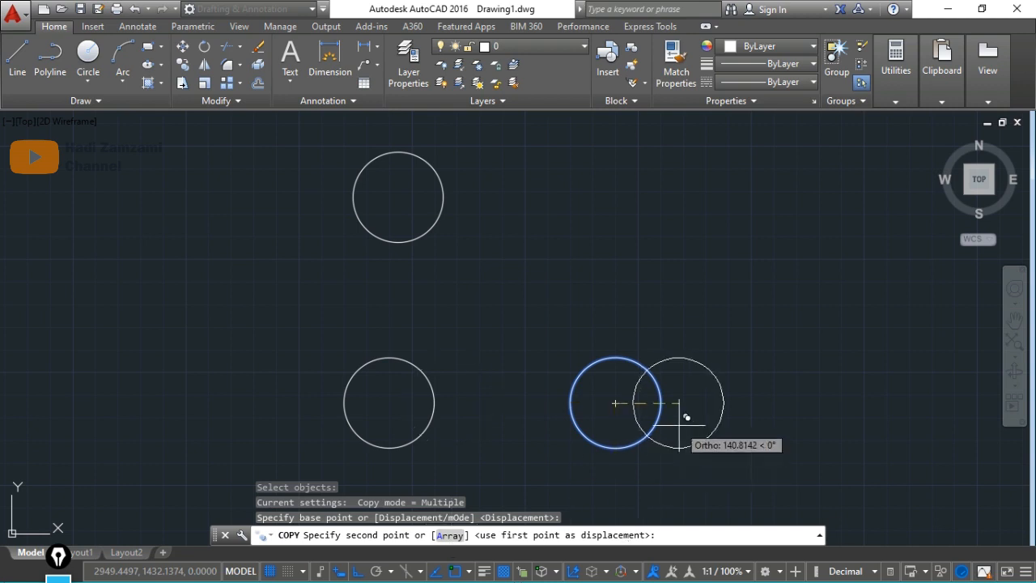
key(F8)
text(A)
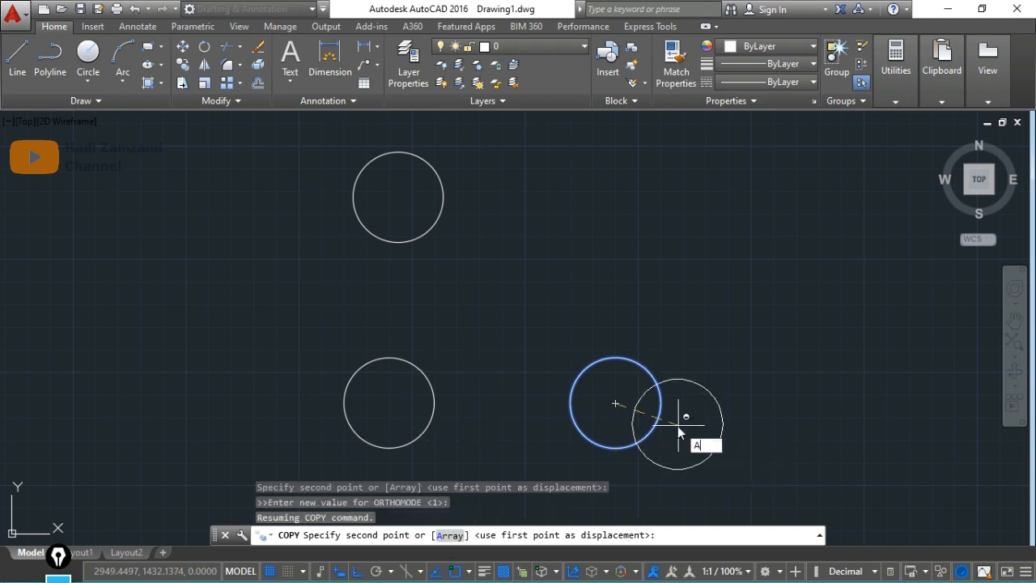
key(Return)
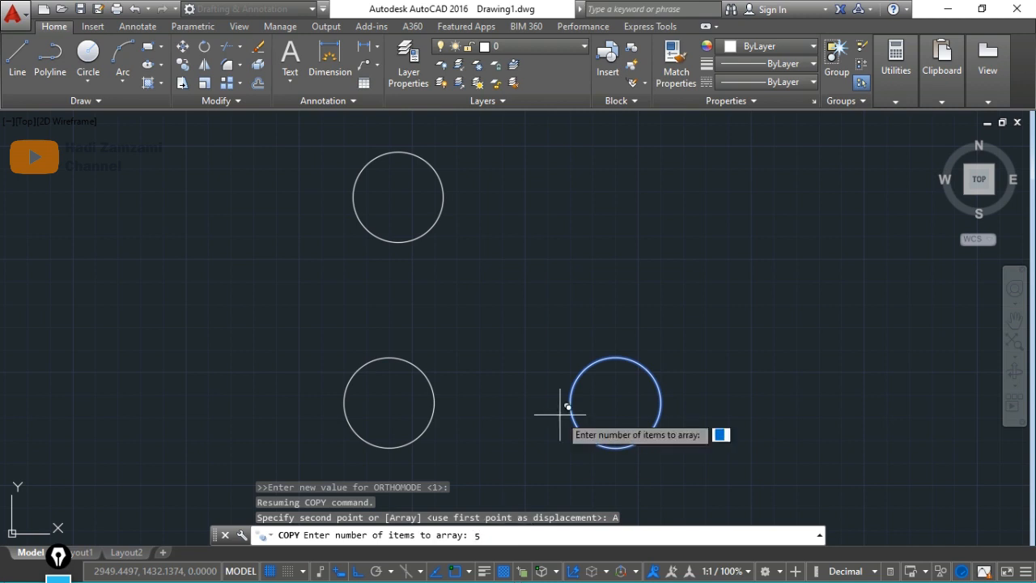
key(Return)
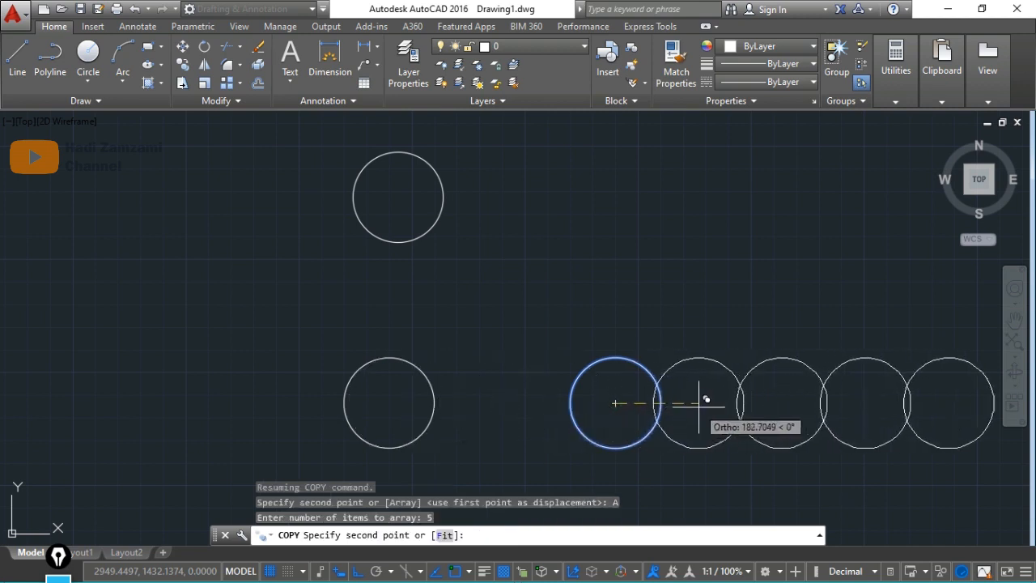
scroll(734, 398, down, 2)
middle_drag(736, 398, 410, 398)
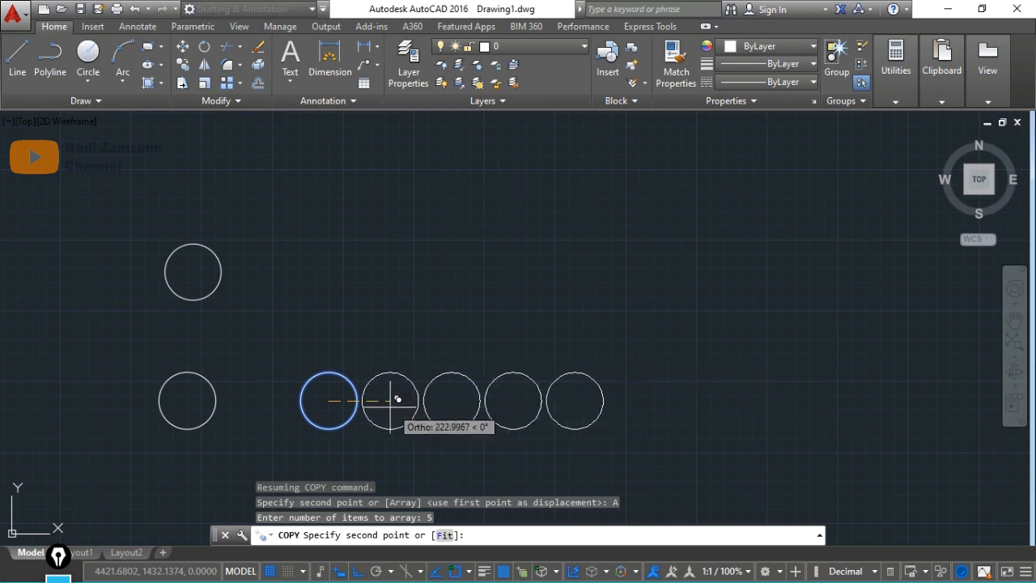
text(3)
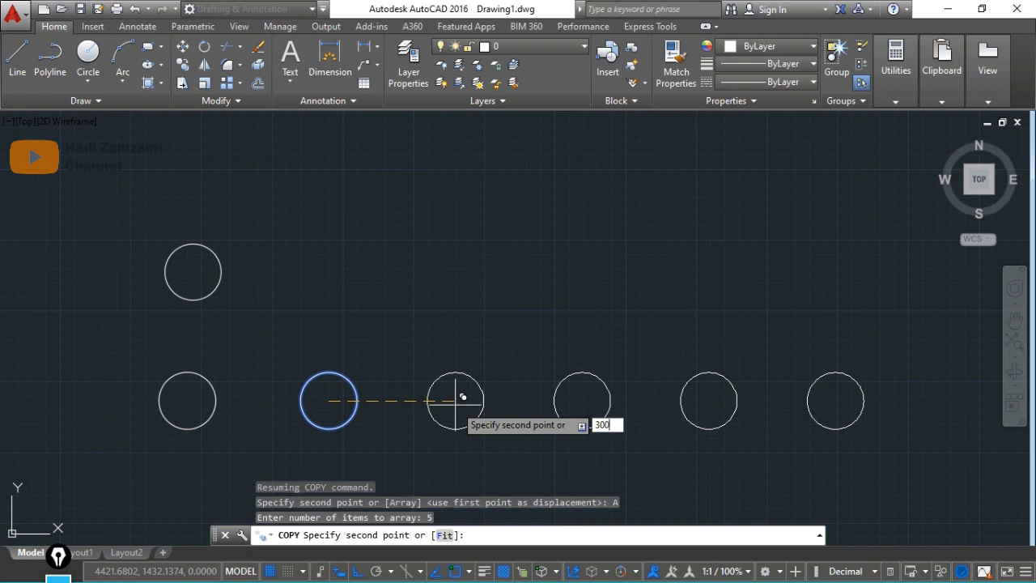
text(00)
key(Return)
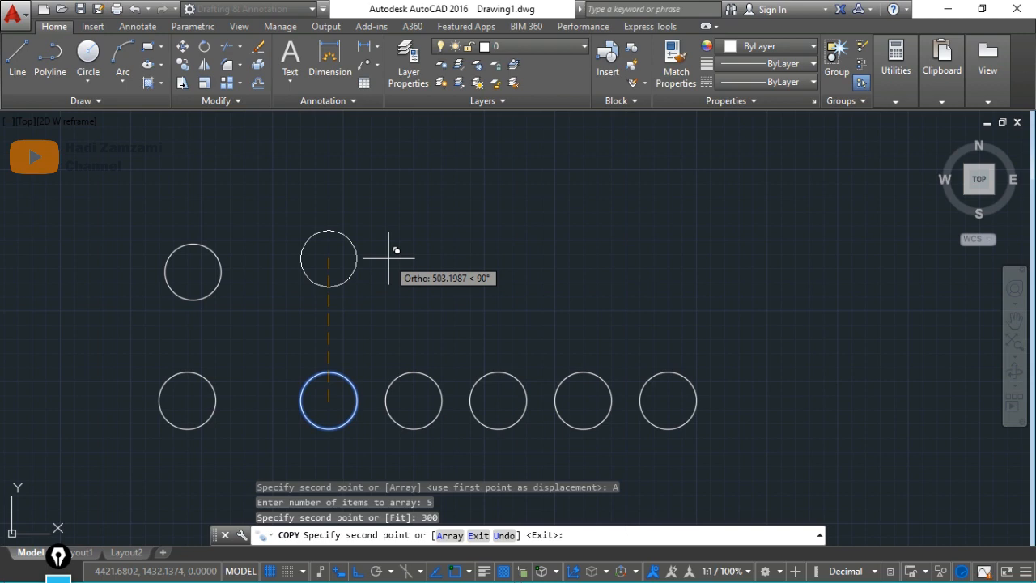
key(Return)
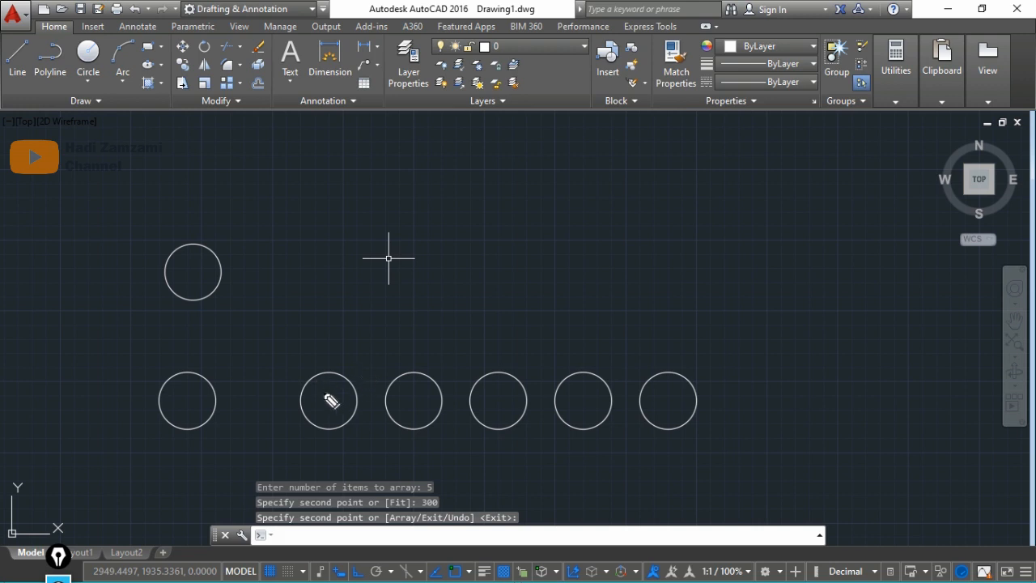
mouse_move(319, 366)
mouse_down()
mouse_move(277, 409)
mouse_move(363, 394)
mouse_move(305, 374)
mouse_up()
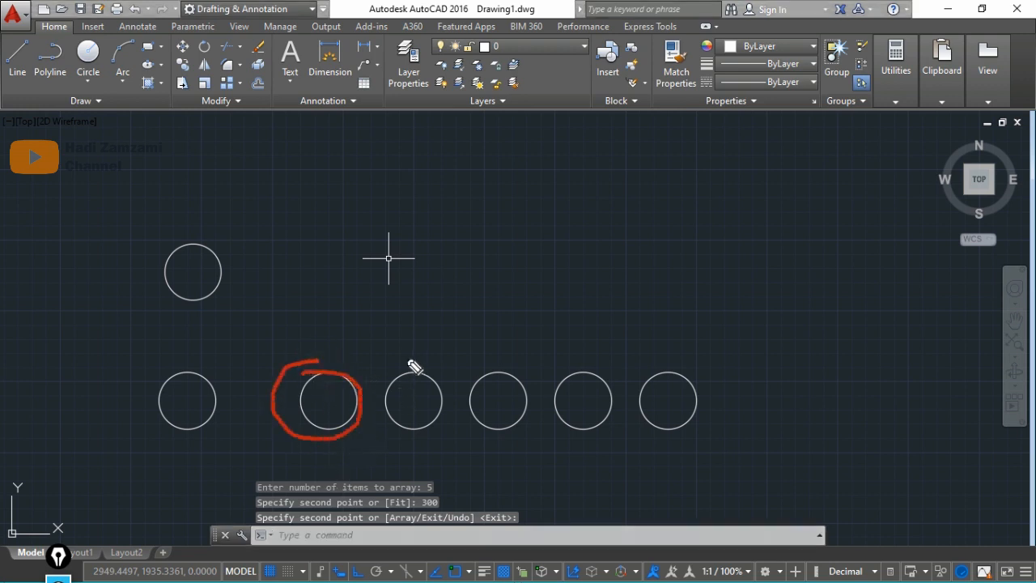
drag(410, 343, 428, 357)
drag(491, 339, 498, 356)
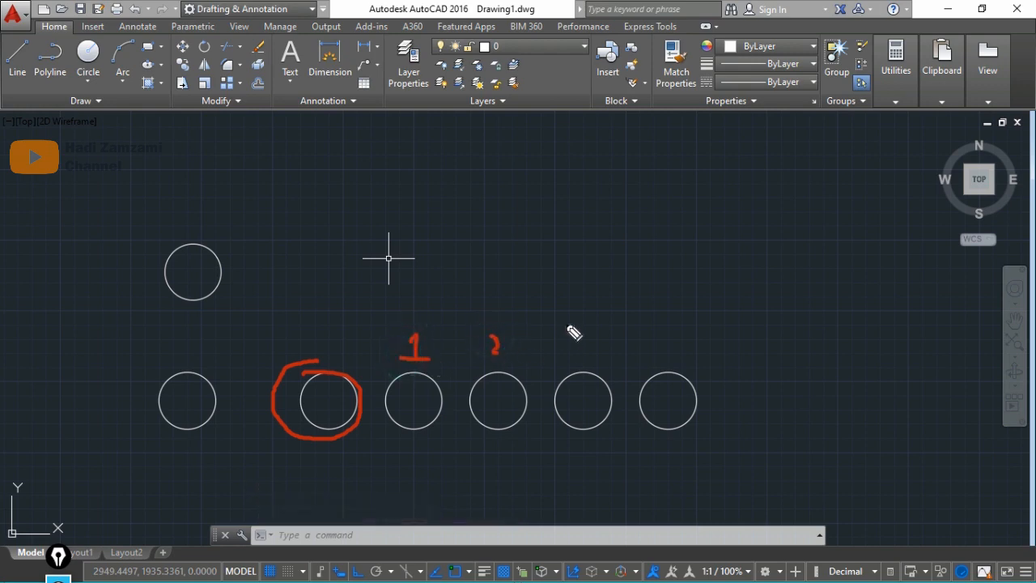
mouse_move(569, 326)
mouse_down()
mouse_move(578, 342)
mouse_move(558, 358)
mouse_up()
drag(656, 353, 659, 363)
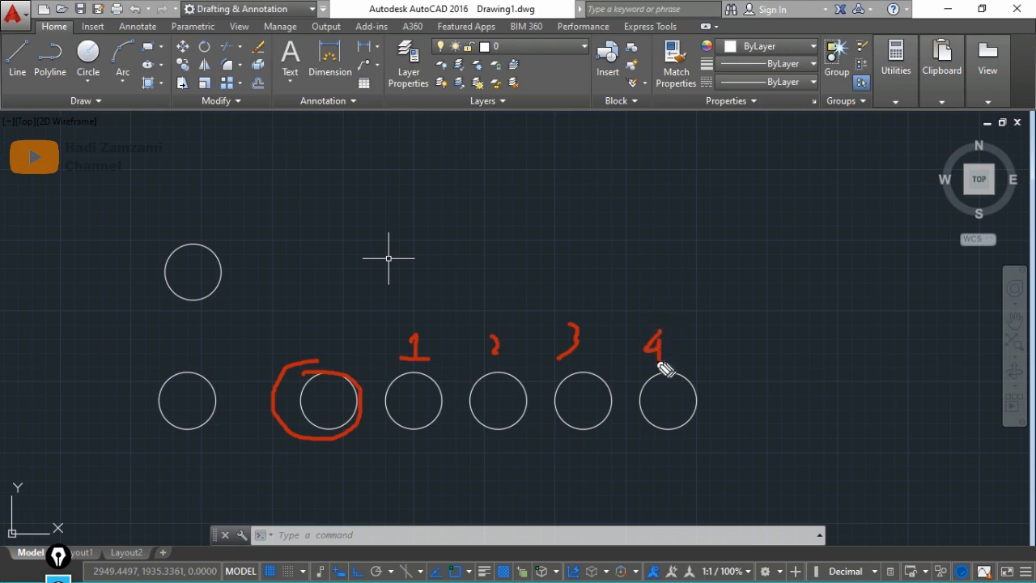
mouse_move(316, 382)
mouse_down()
mouse_move(350, 415)
mouse_move(318, 417)
mouse_up()
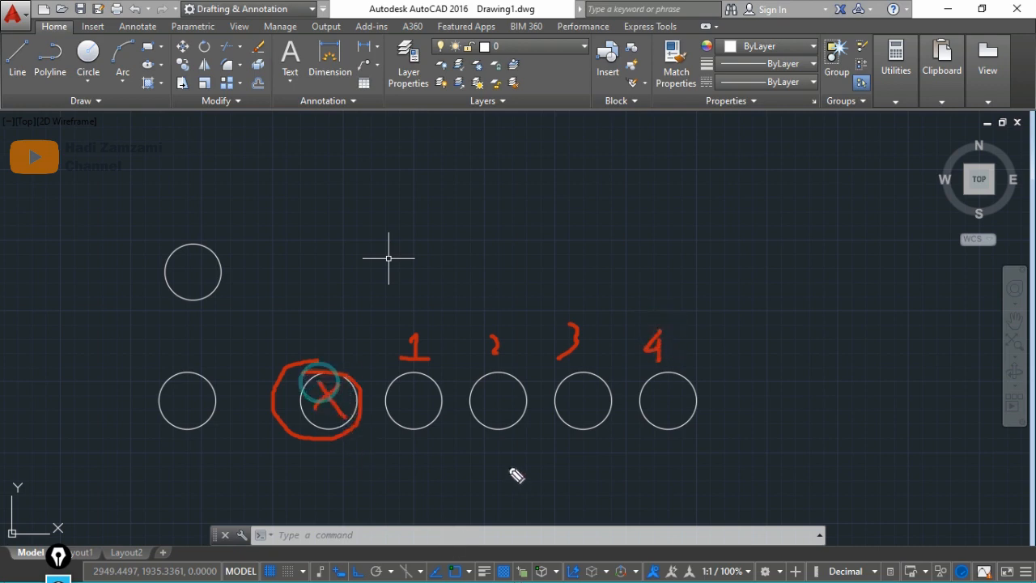
key(ctrl+shift+7)
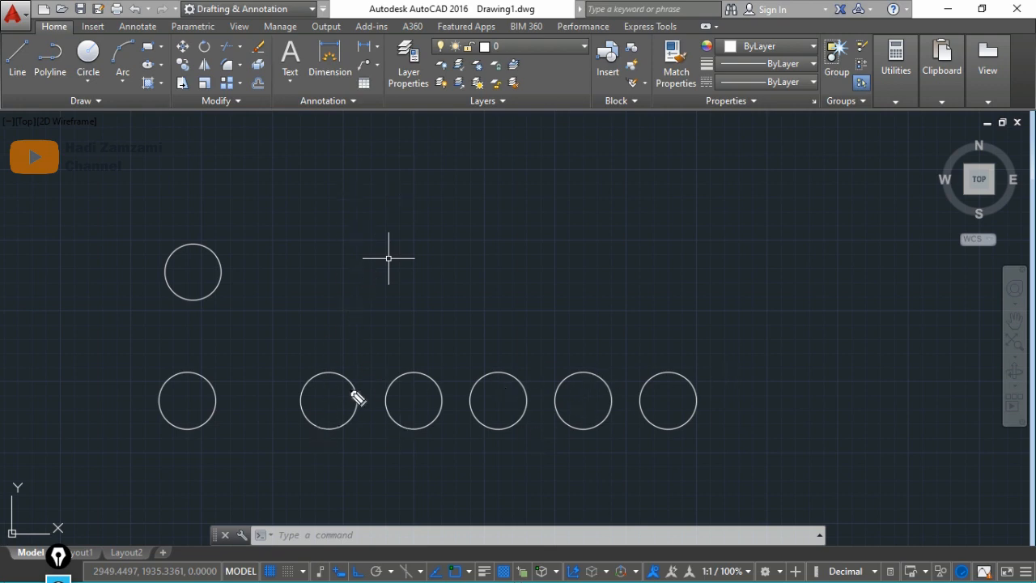
click(329, 399)
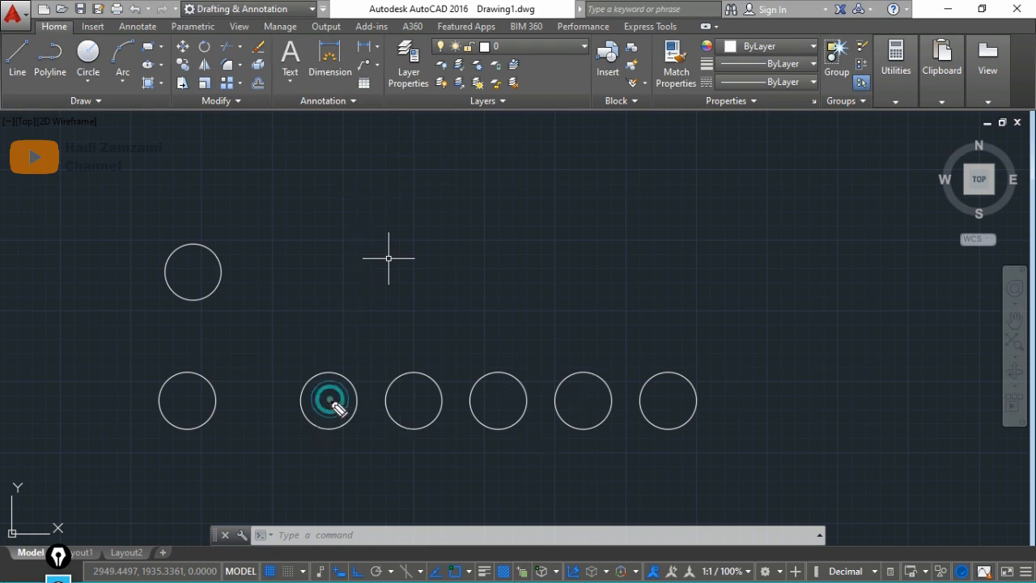
click(413, 397)
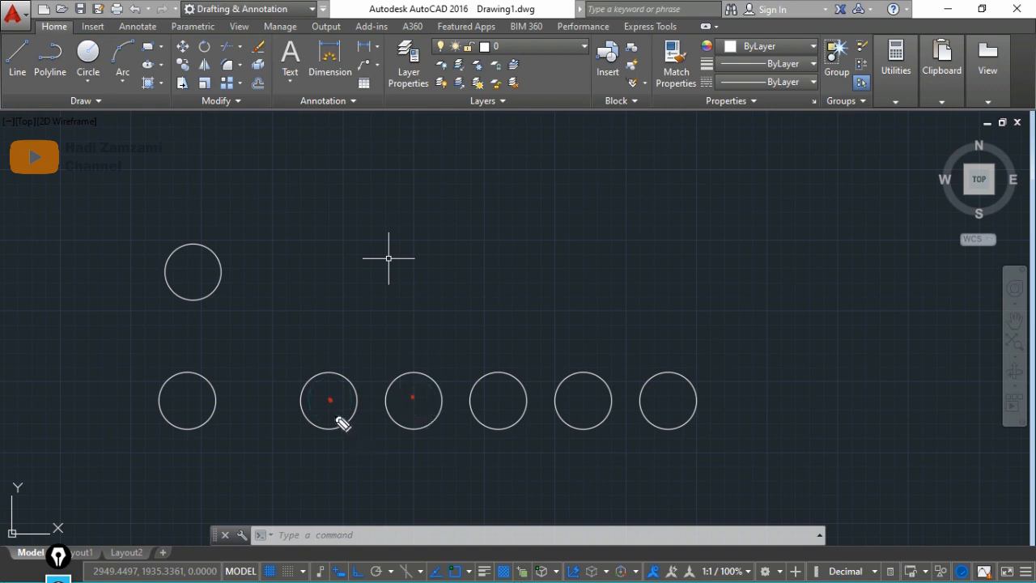
drag(332, 415, 421, 438)
mouse_move(339, 437)
mouse_down()
mouse_move(357, 453)
mouse_move(341, 467)
mouse_move(380, 450)
mouse_move(377, 465)
mouse_up()
mouse_move(399, 450)
mouse_down()
mouse_move(409, 462)
mouse_move(408, 446)
mouse_up()
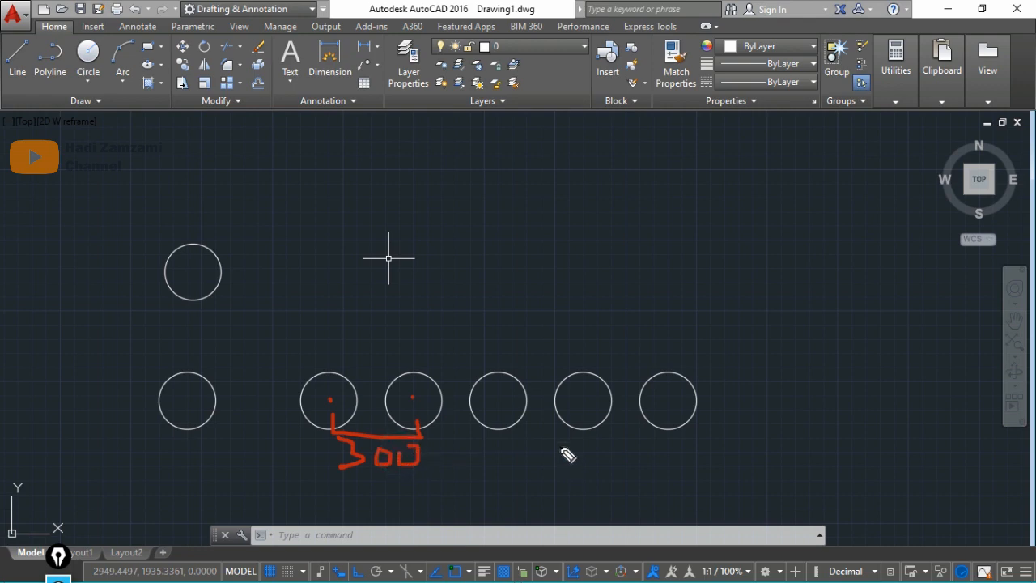
mouse_move(471, 307)
mouse_down()
mouse_move(465, 338)
mouse_move(497, 311)
mouse_up()
click(334, 362)
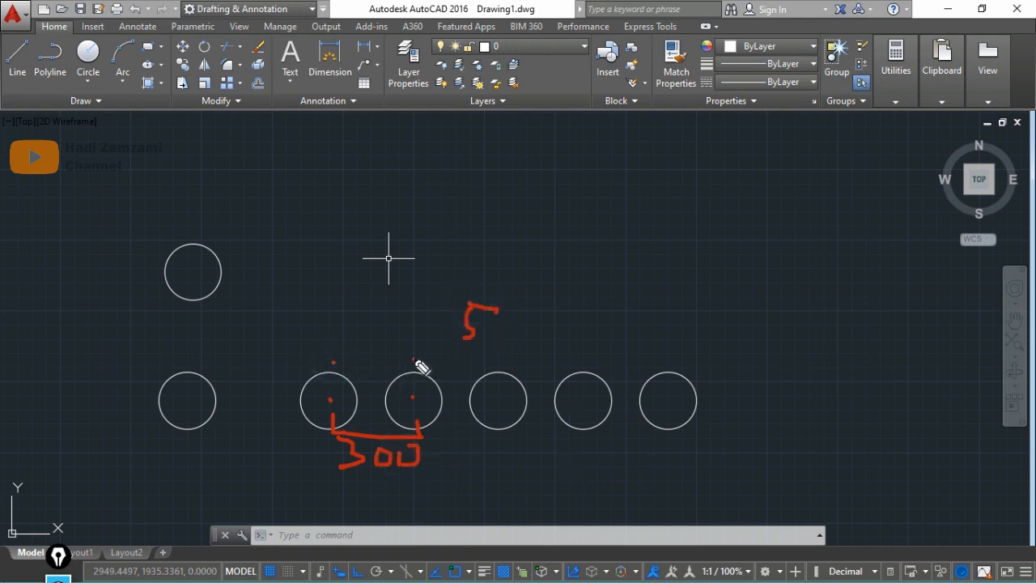
click(414, 359)
click(495, 358)
click(581, 361)
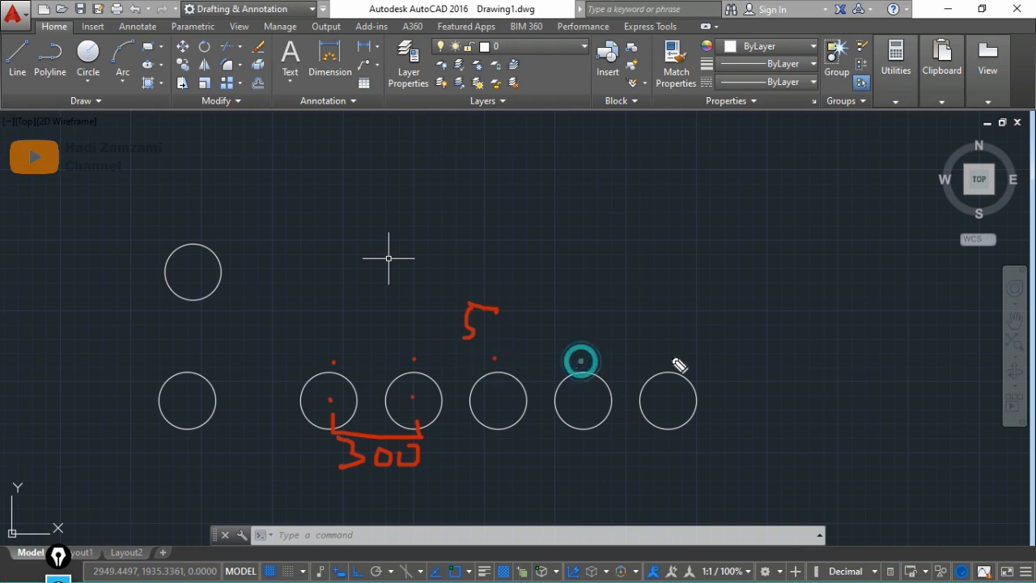
click(671, 363)
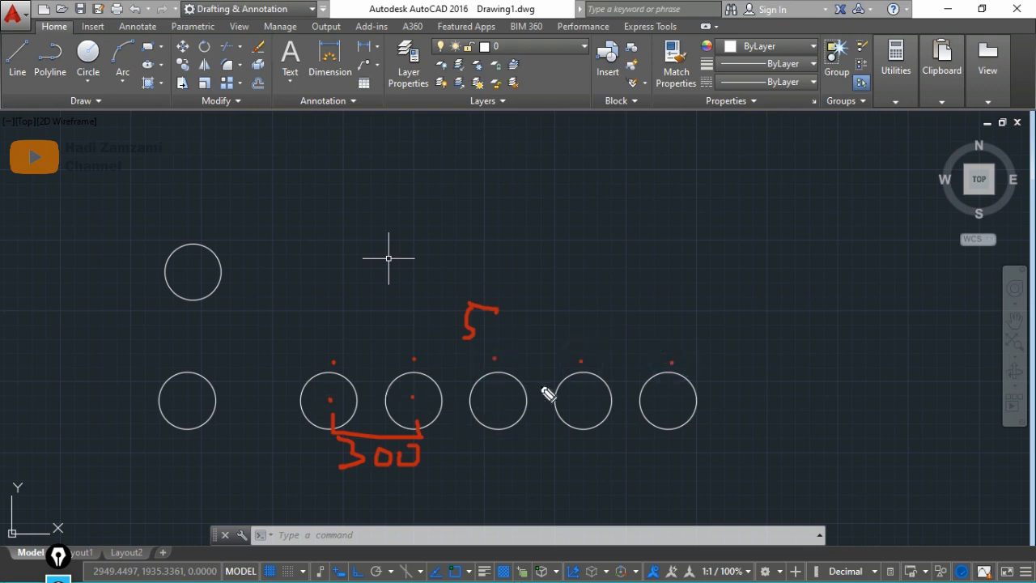
drag(459, 316, 454, 271)
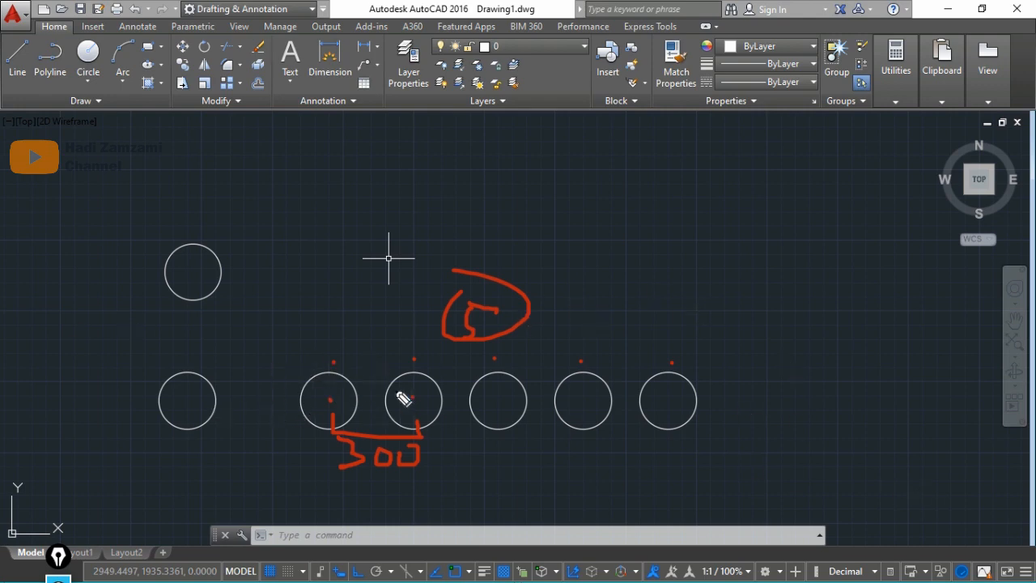
key(ctrl+shift+7)
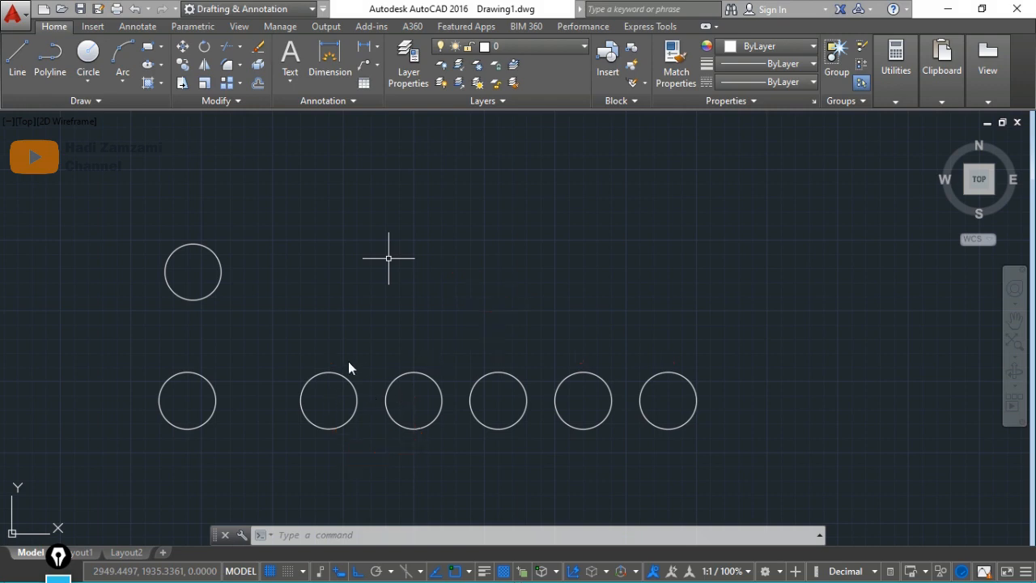
Copy the second circle of the lower row from its center as a 5-item array with 300-unit spacing at 45°, with Ortho off
text(co)
key(Return)
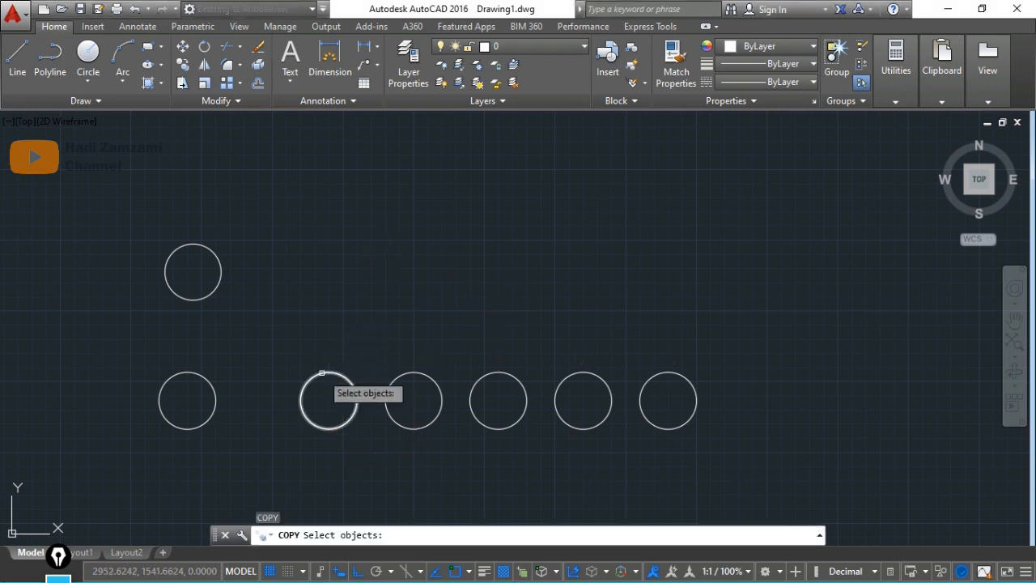
click(328, 371)
key(Return)
click(329, 400)
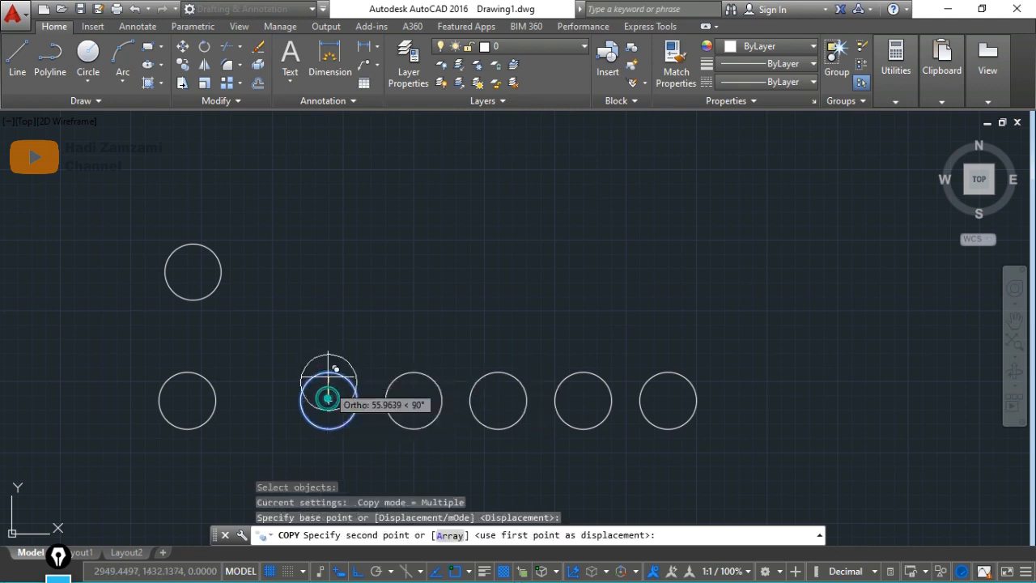
text(a)
key(Return)
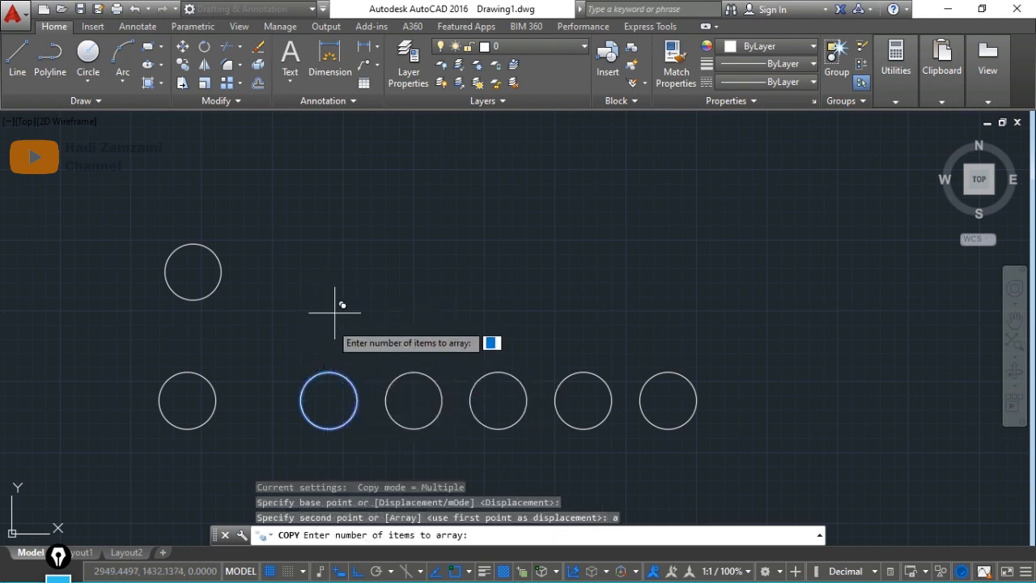
text(5)
key(Return)
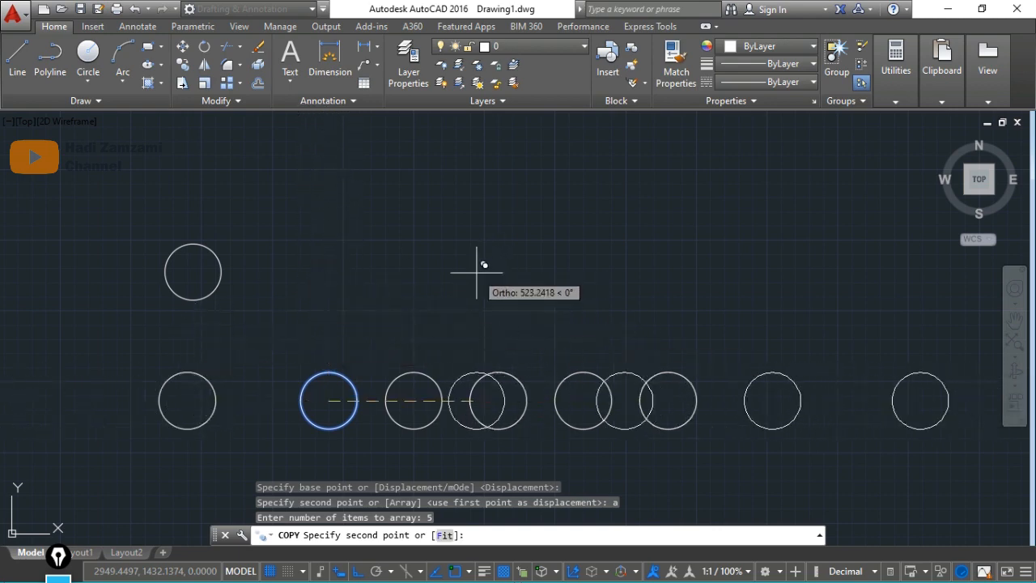
key(F8)
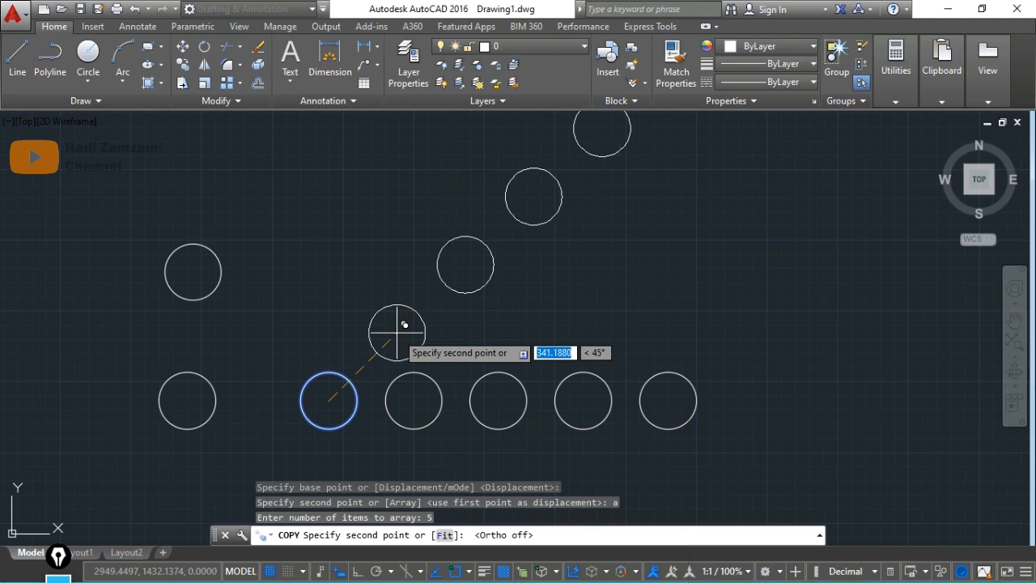
text(300)
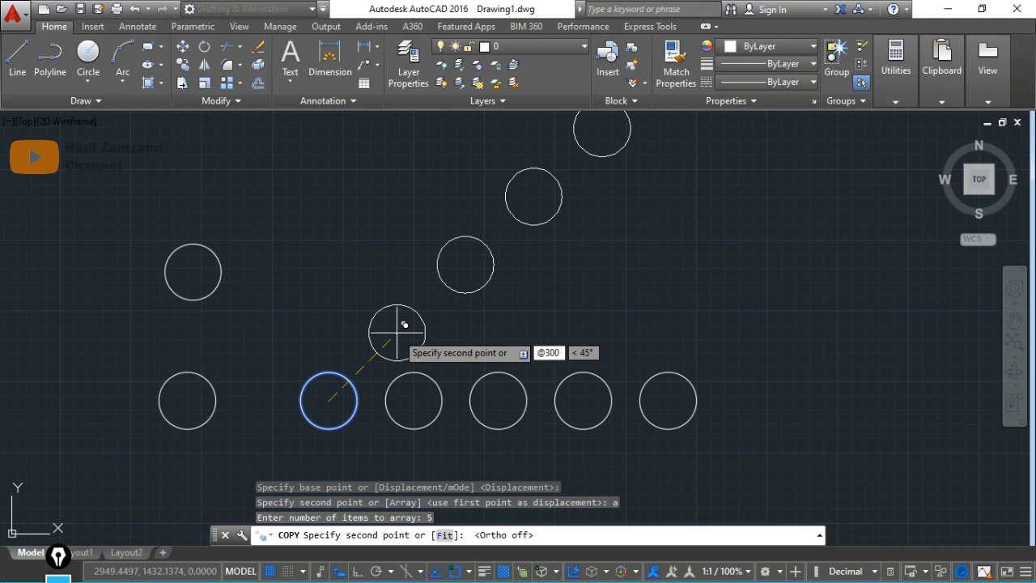
key(Tab)
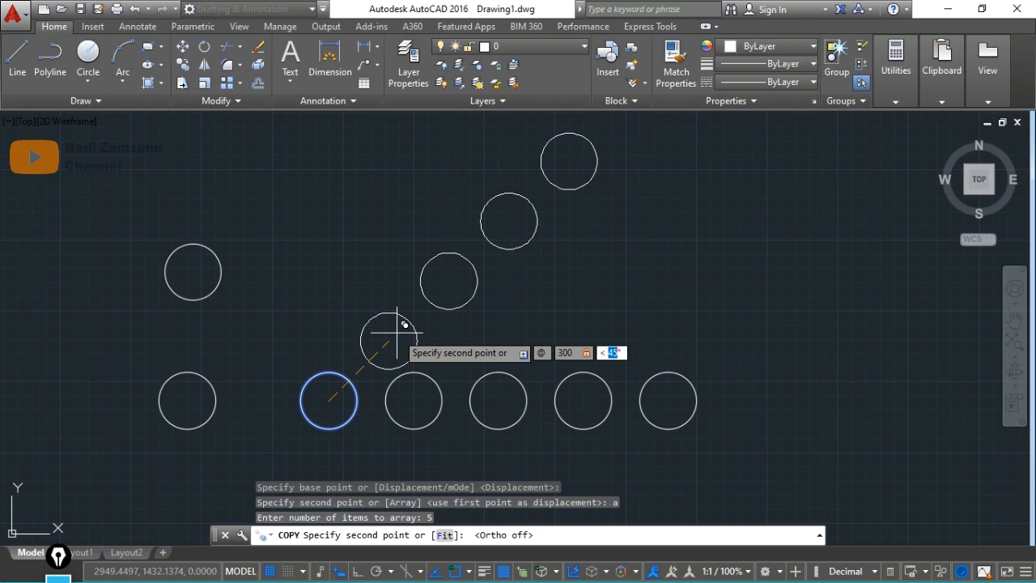
key(Return)
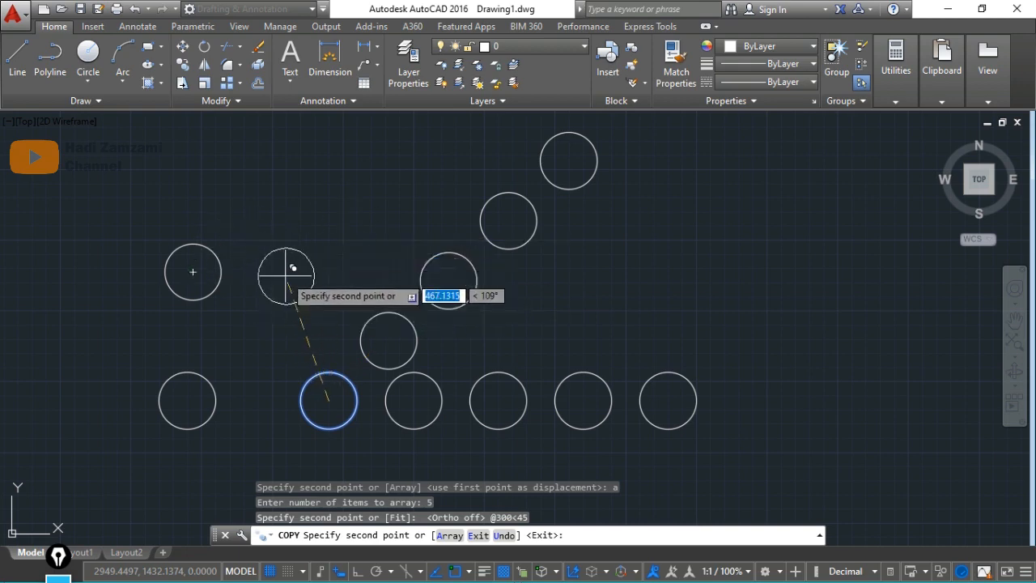
key(Return)
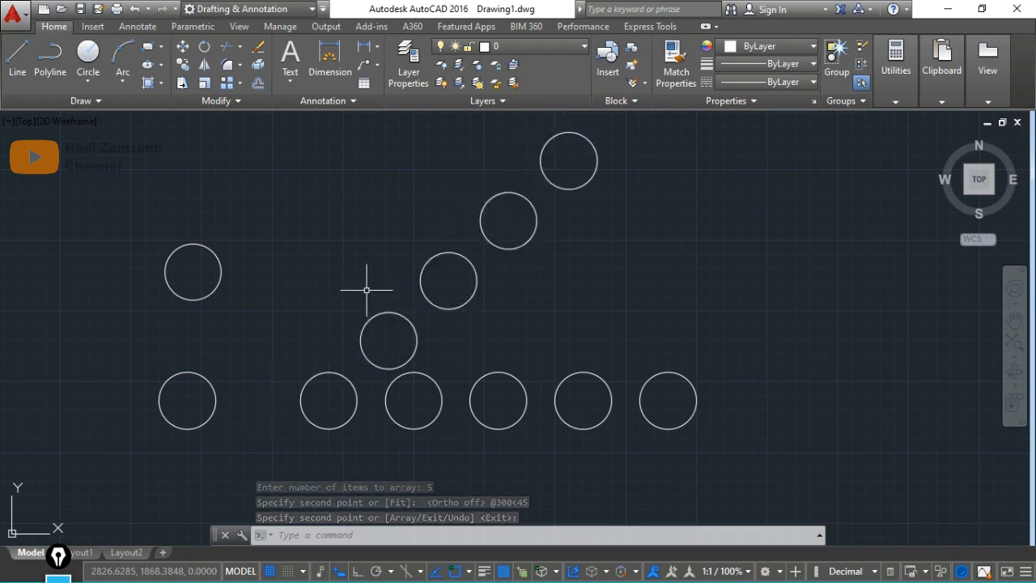
Add an aligned dimension between the centers of the lower row's second circle and the first circle of the 45° array, offset to its upper left
key(Escape)
key(Escape)
text(dal)
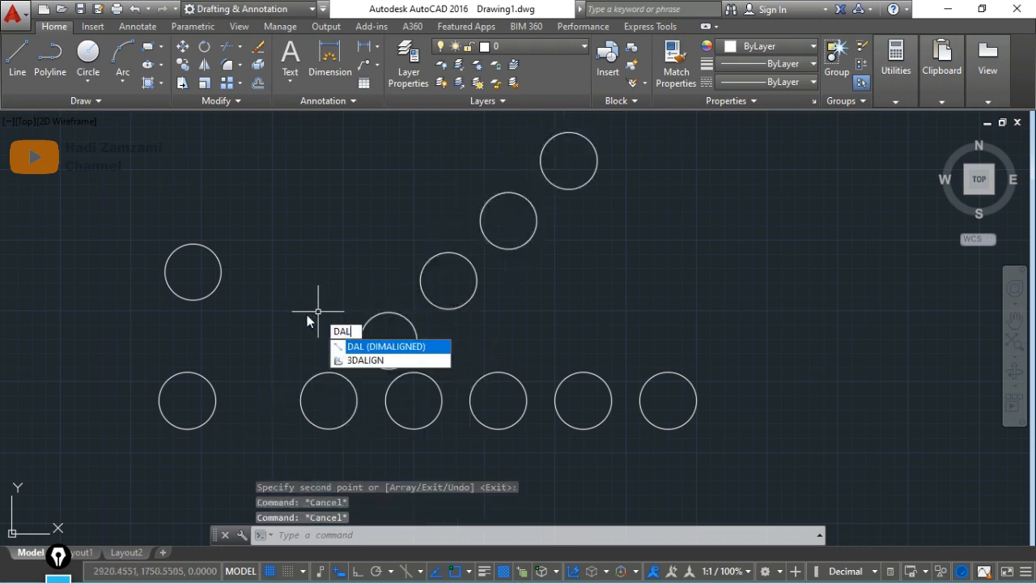
key(Return)
click(329, 400)
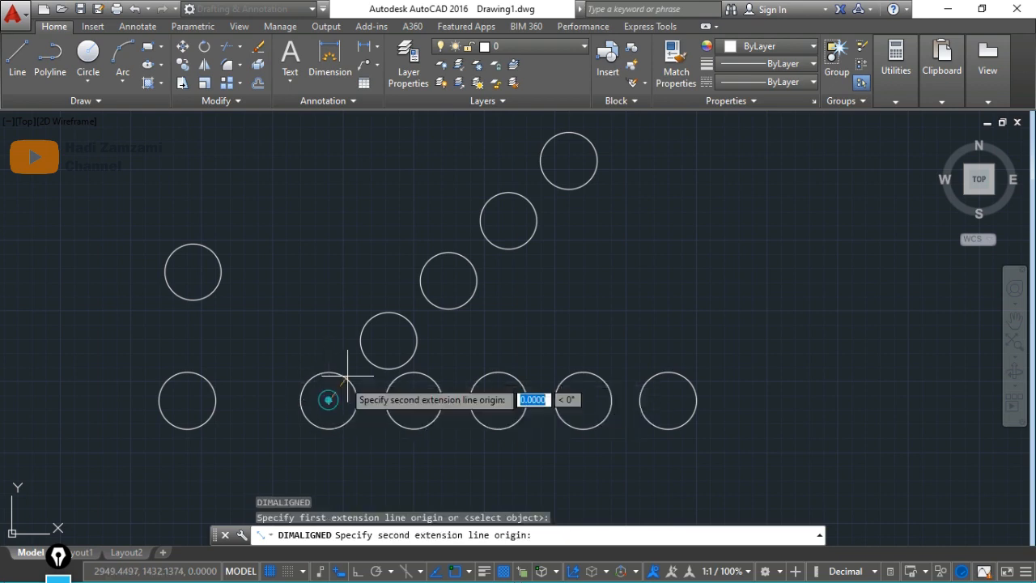
click(389, 340)
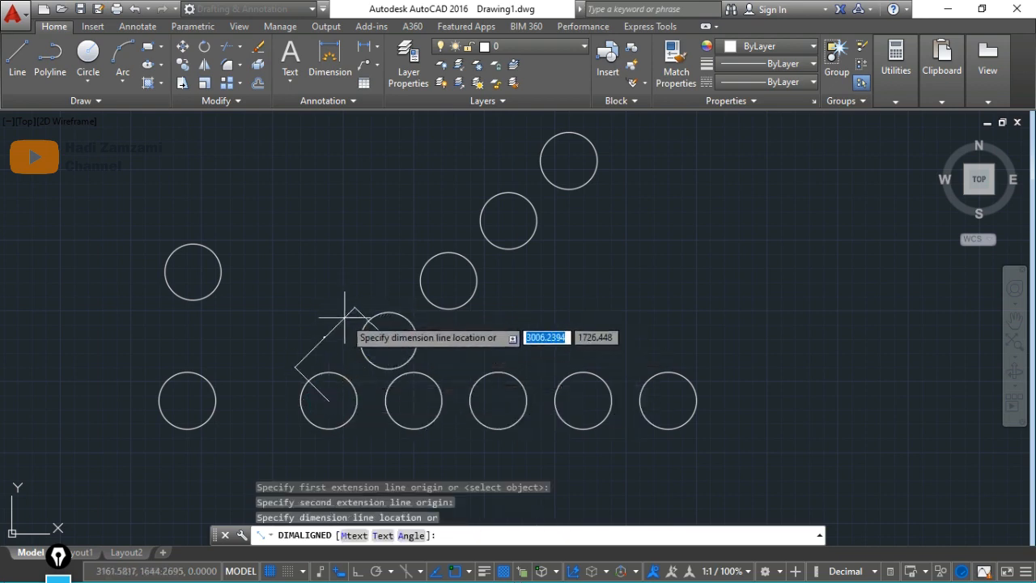
click(346, 321)
Set the overall dimension scale DIMSCALE to 2
scroll(324, 349, up, 2)
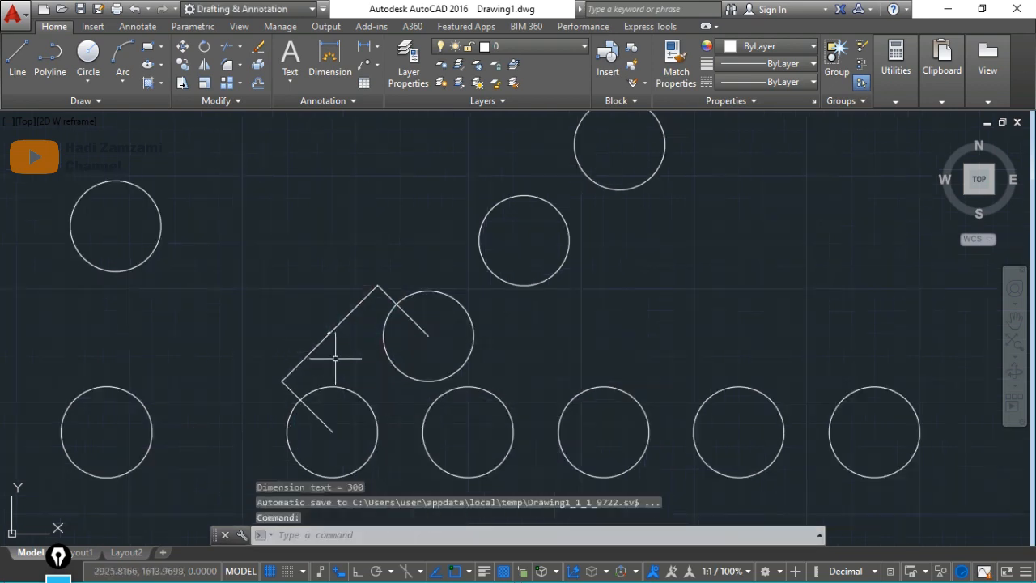
text(dimscale)
key(Return)
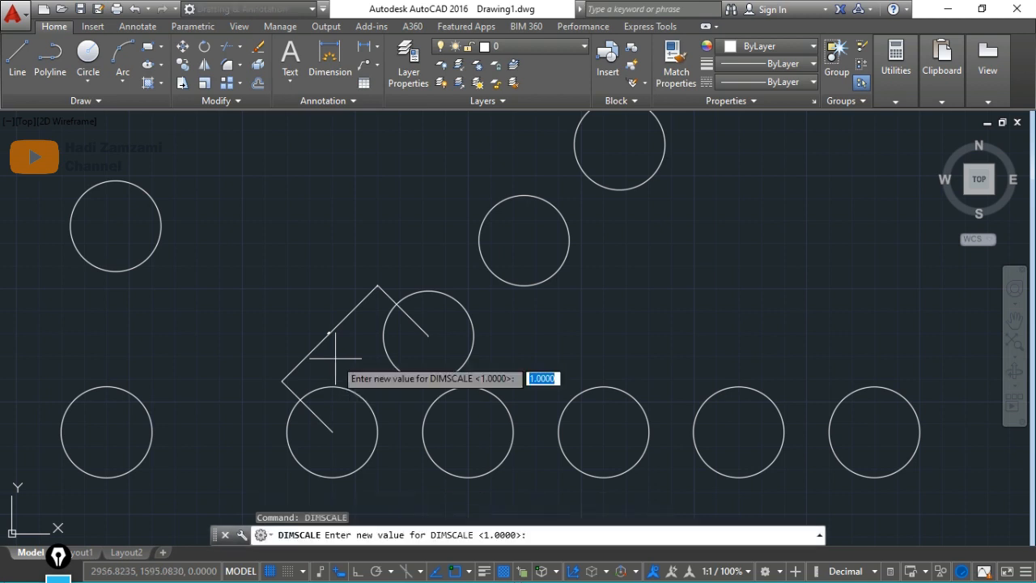
text(2)
key(Return)
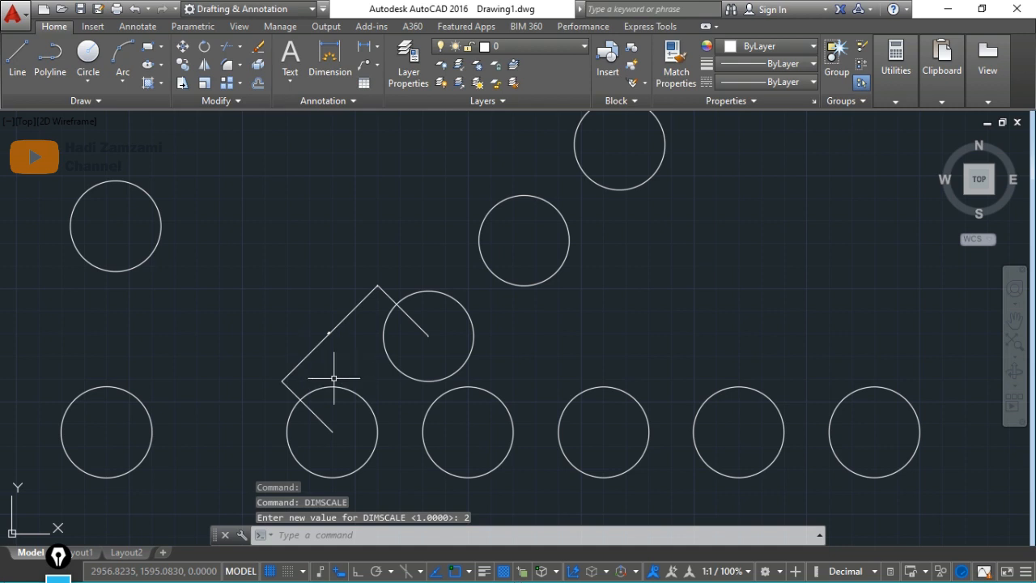
Update the aligned dimension to the current dimension style settings with the Apply option of -DIMSTYLE
text(DO)
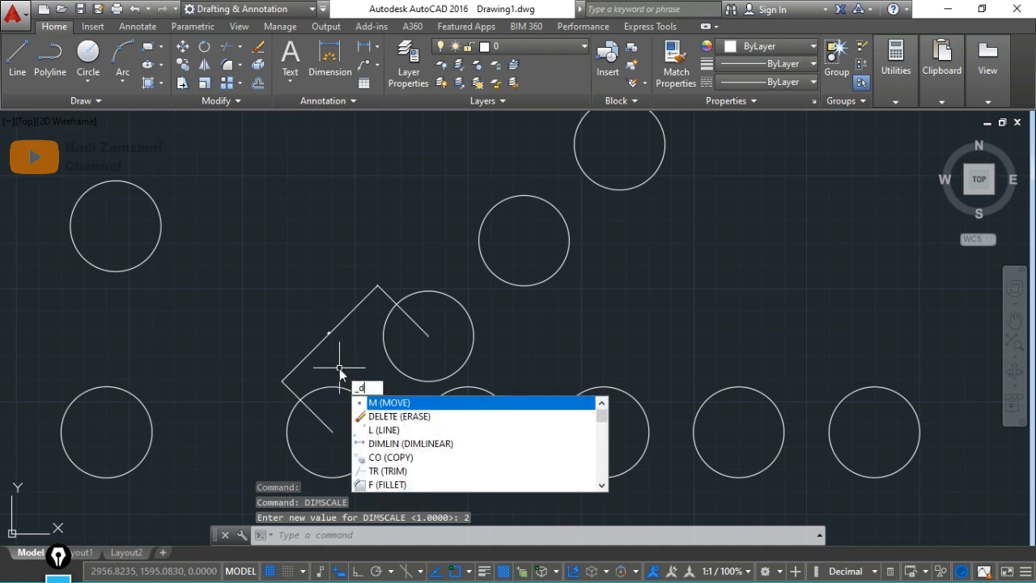
key(BackSpace)
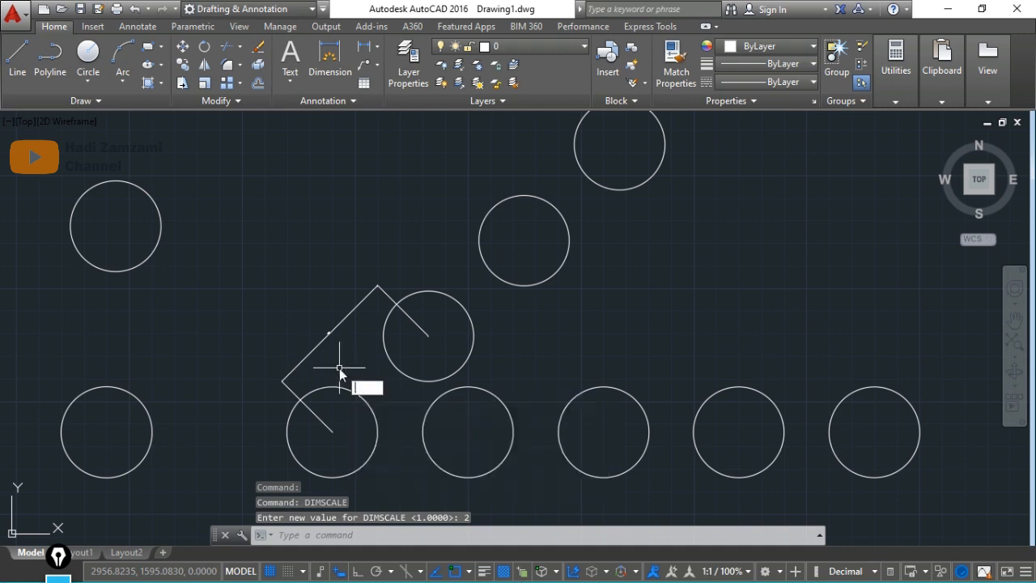
text(-DIMSTYLE)
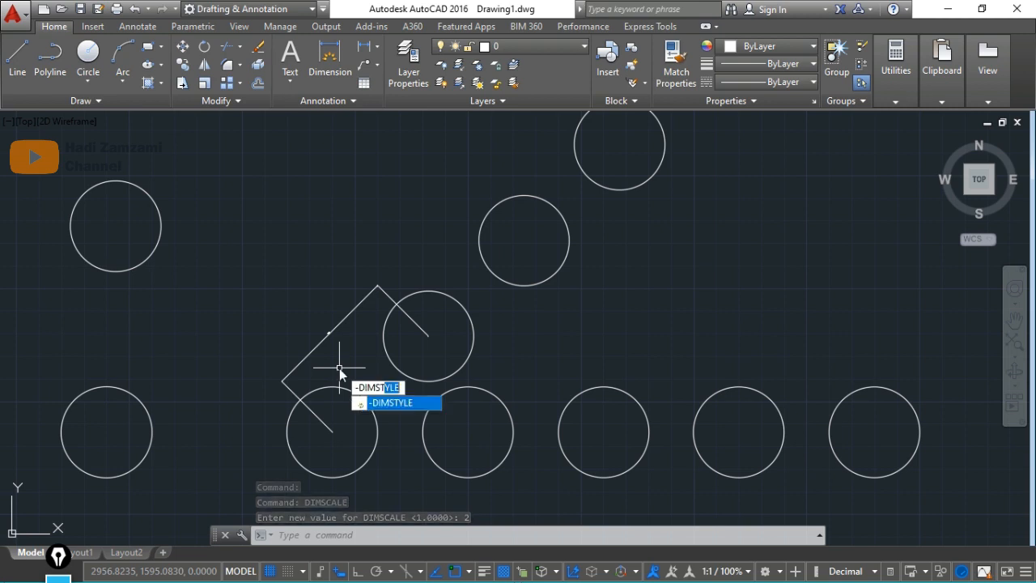
key(Return)
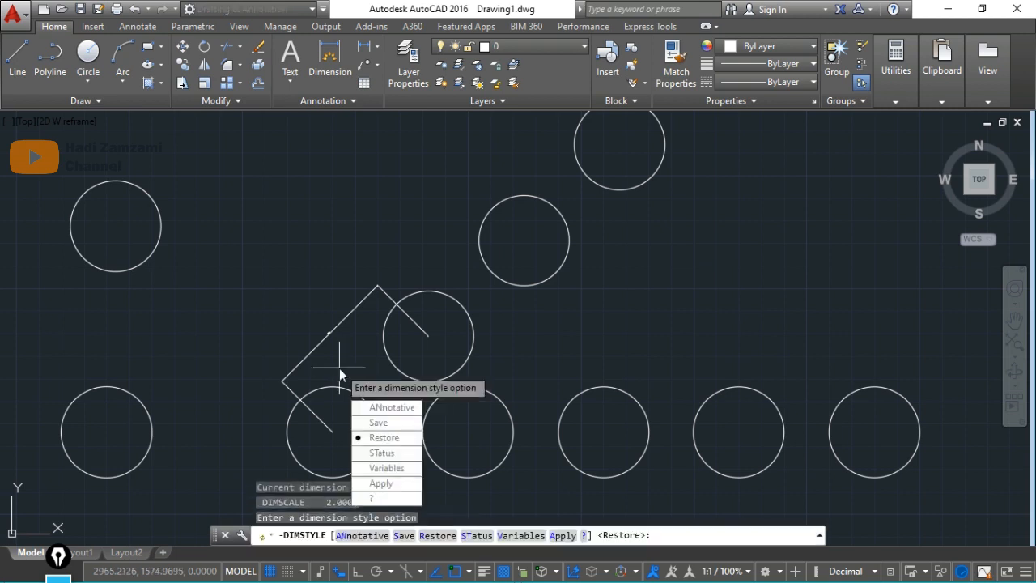
click(403, 495)
click(340, 323)
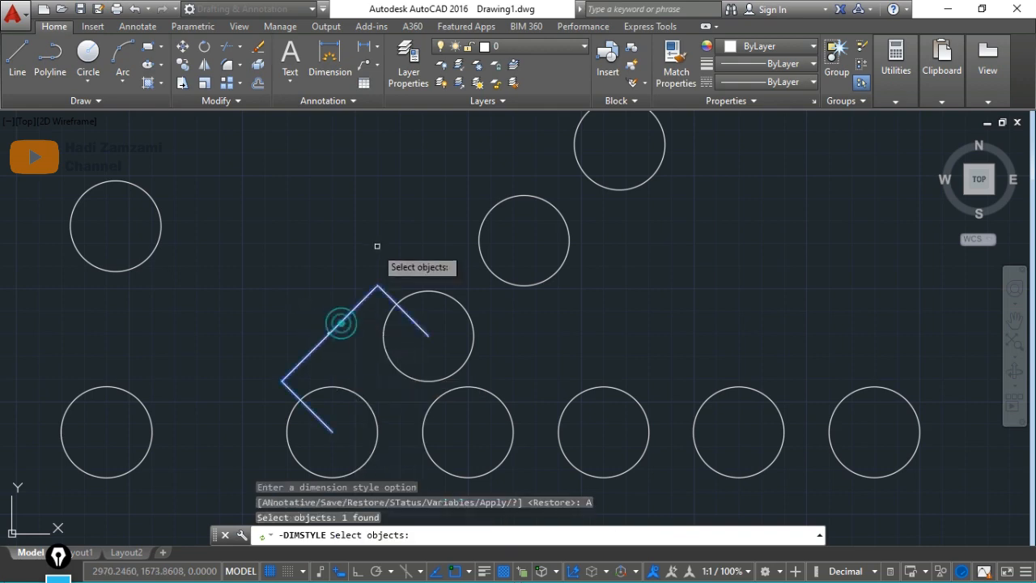
key(Return)
Examine the aligned dimension's text up close to check the spacing between the circles of the angled array
scroll(359, 351, up, 6)
scroll(403, 373, down, 4)
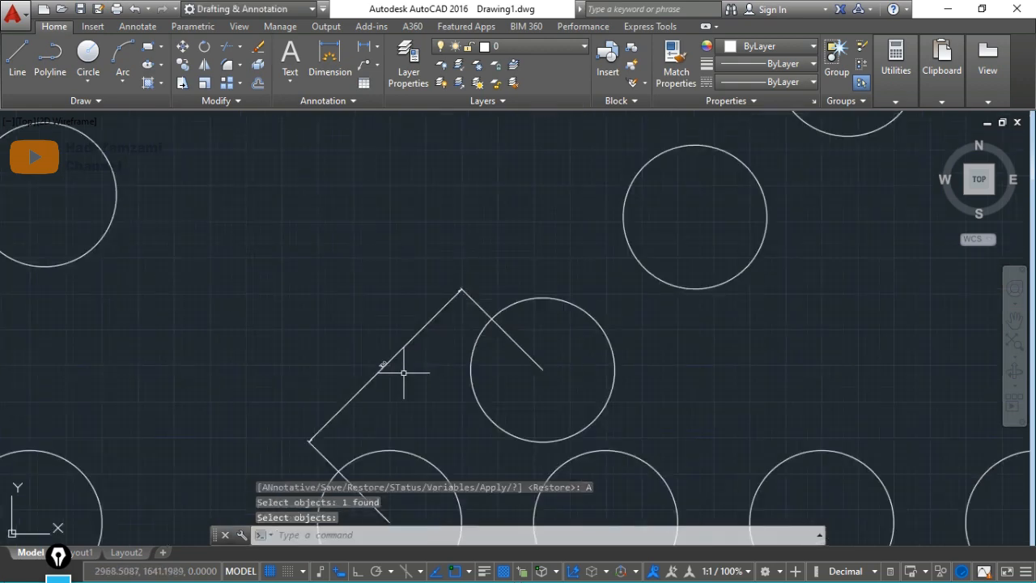
scroll(404, 372, up, 4)
middle_drag(462, 412, 488, 278)
scroll(488, 282, down, 4)
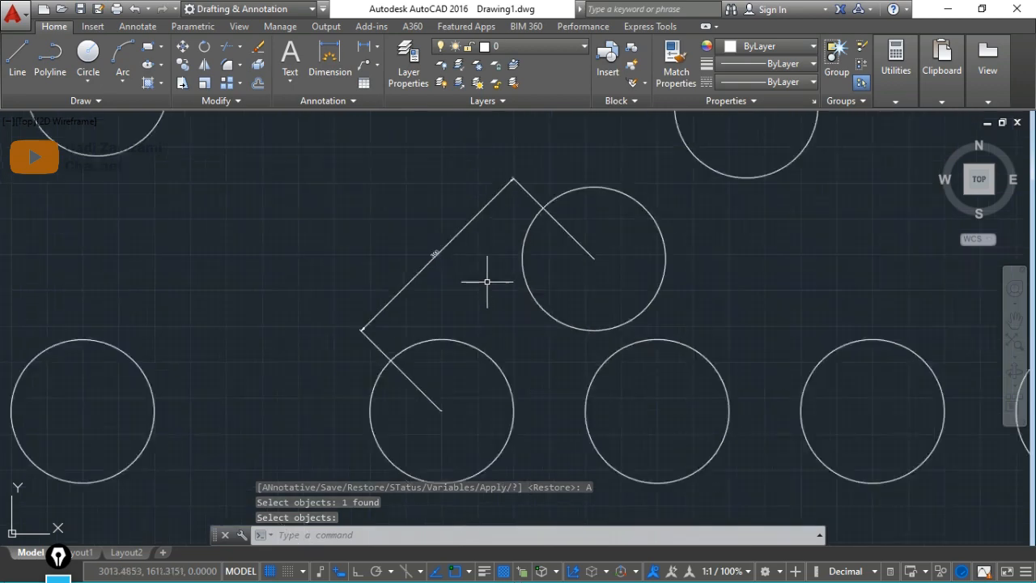
scroll(487, 281, up, 2)
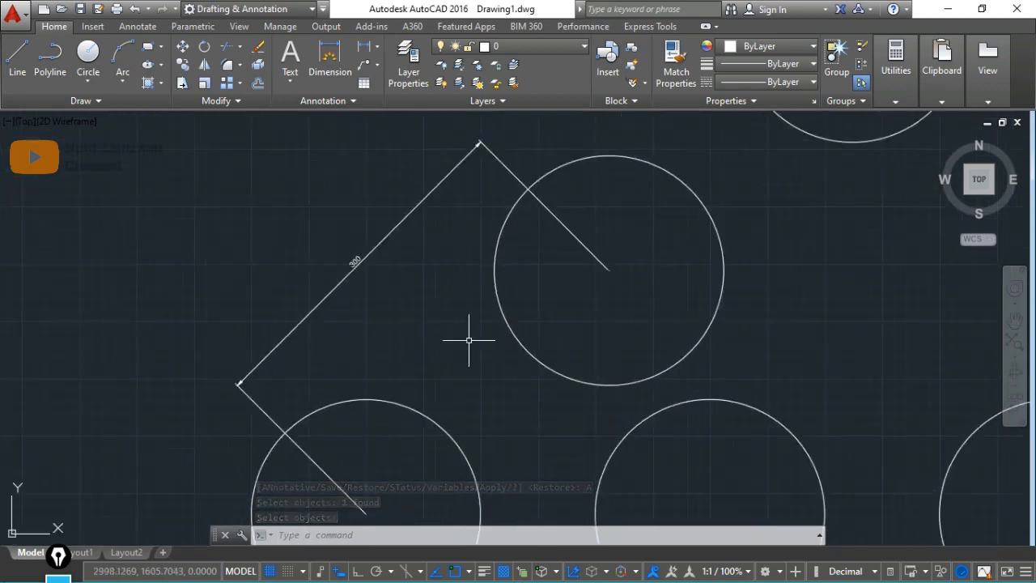
scroll(470, 343, down, 6)
mouse_move(497, 351)
middle_down()
mouse_move(382, 389)
mouse_move(358, 415)
middle_up()
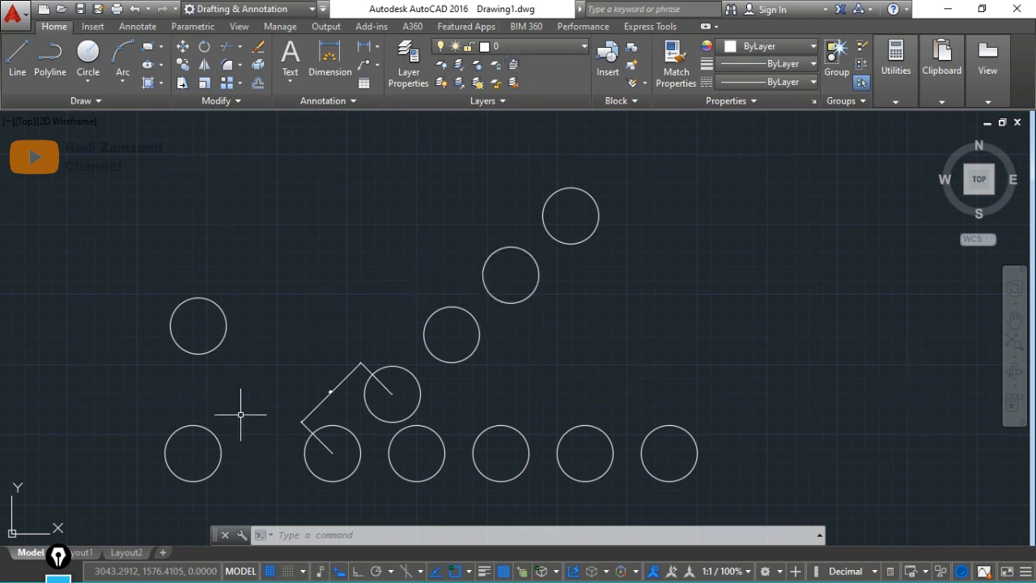
Copy the upper-left circle freehand to a spot up and to its right, without the COPY command, using the Copy Here option
middle_drag(319, 344, 410, 333)
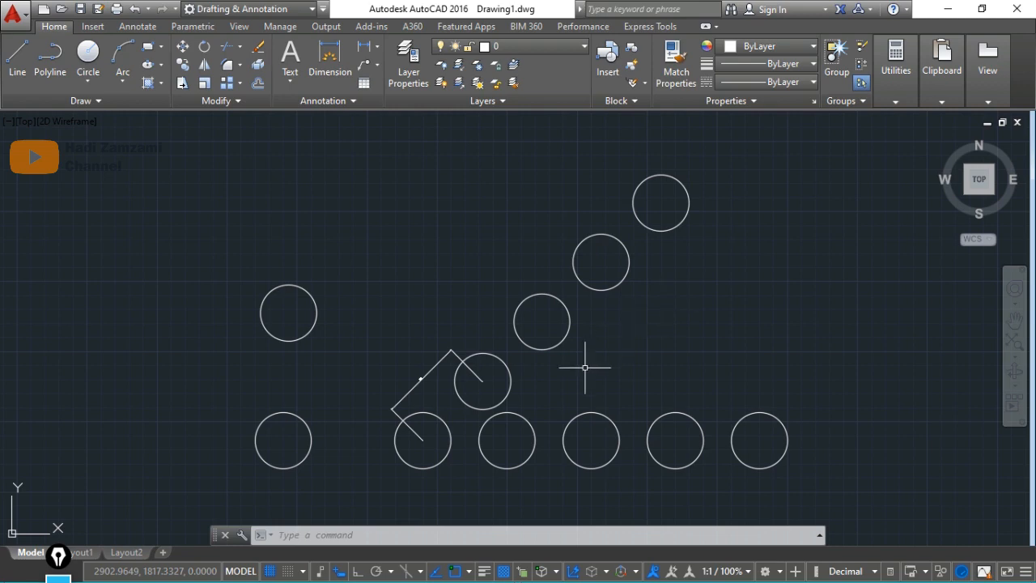
right_click(309, 293)
click(305, 283)
click(313, 273)
click(301, 289)
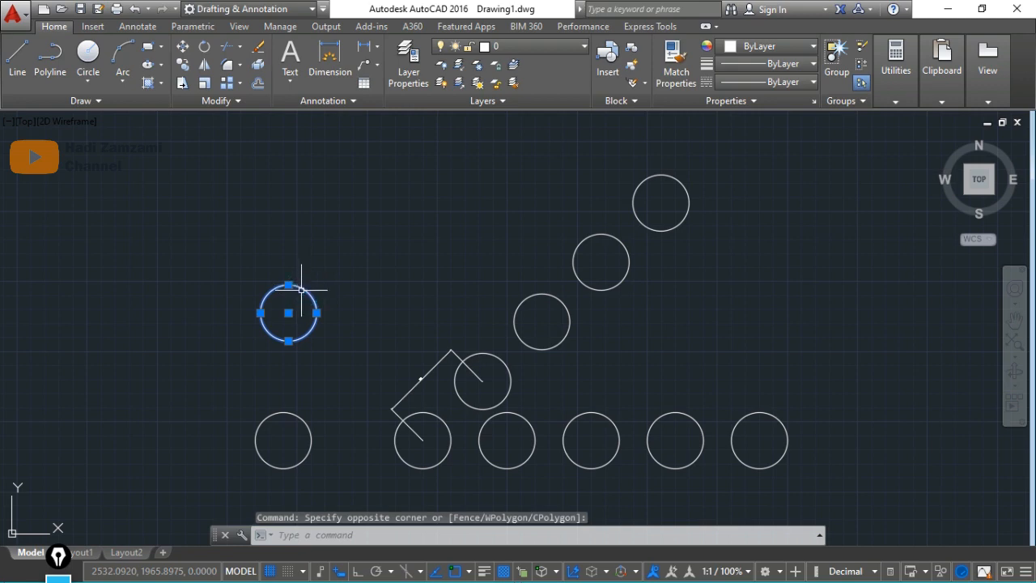
right_drag(301, 289, 415, 257)
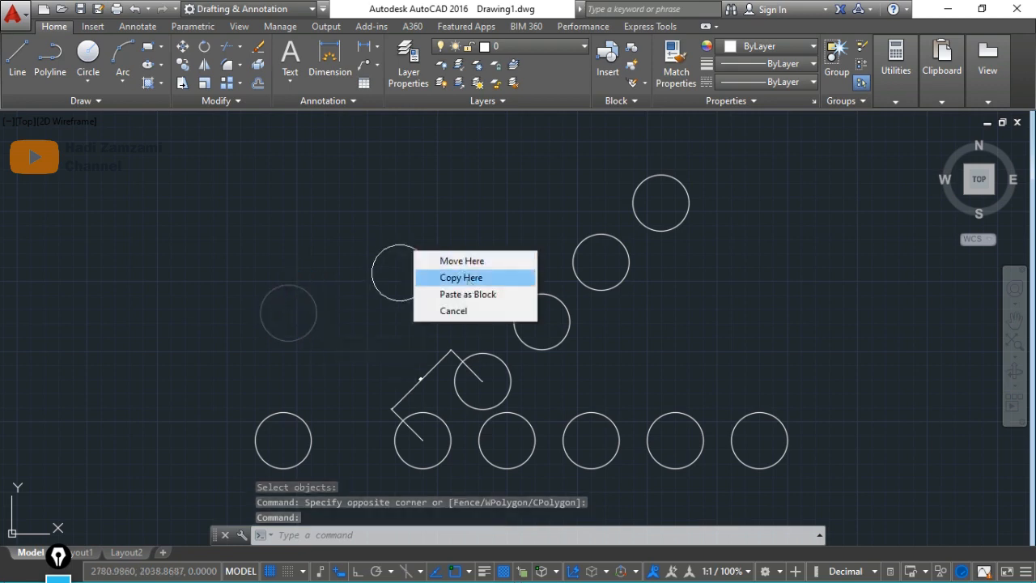
click(457, 278)
middle_drag(676, 296, 615, 308)
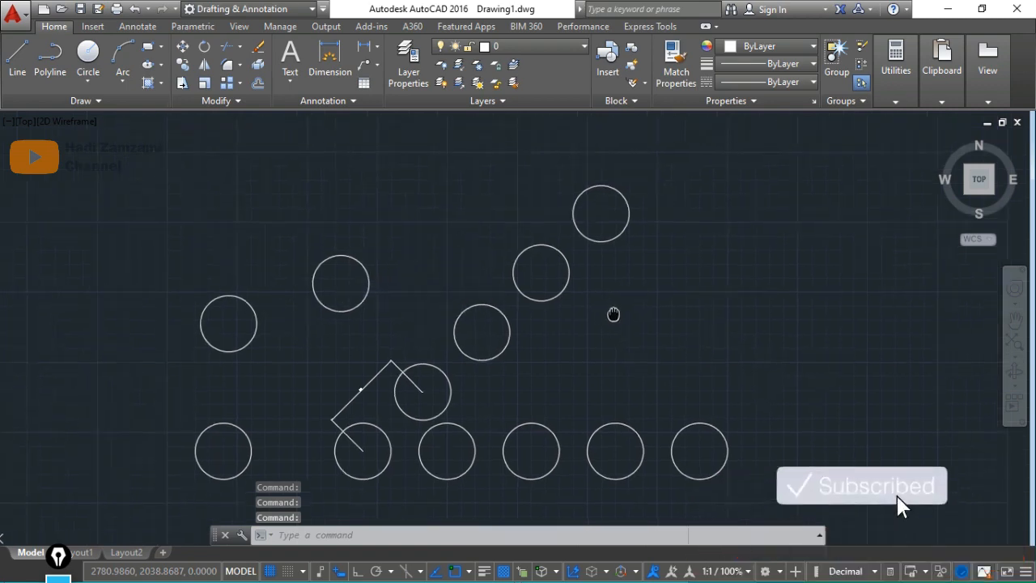
middle_drag(571, 345, 546, 335)
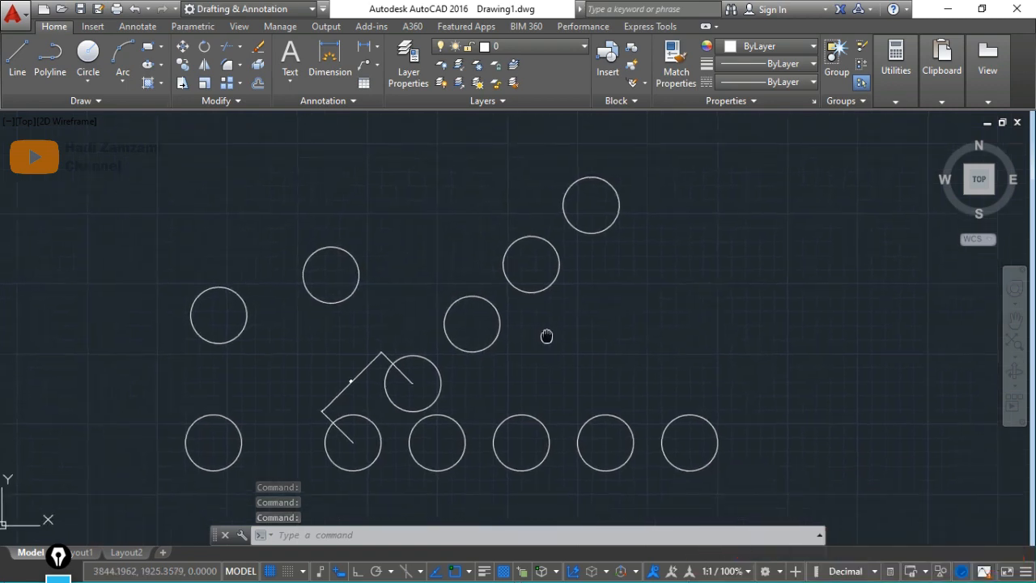